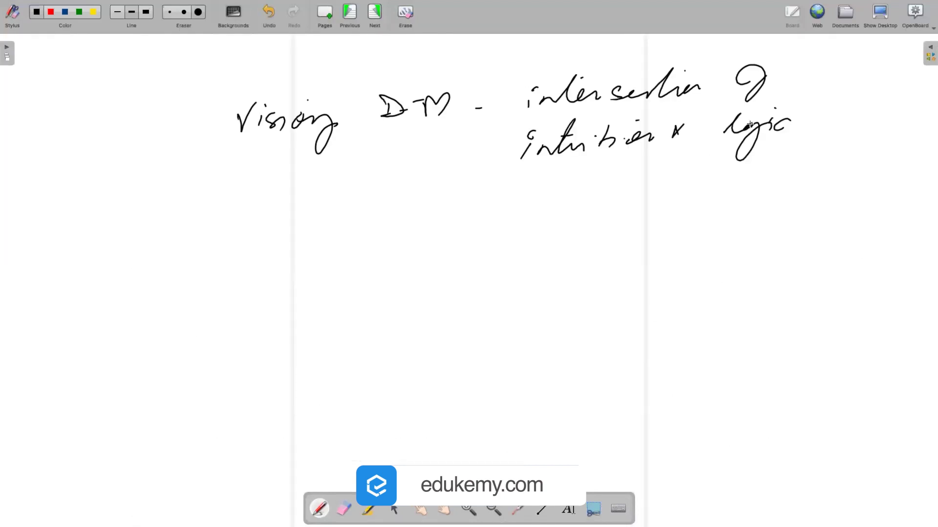
# Go to the next page headed 'Visionary DM – intersection of intuition & logic'
pyautogui.click(823, 129)
# Circle Visionary, D-M, intersection, intuition and logic, then underline both halves of the heading
pyautogui.moveTo(764, 144); pyautogui.dragTo(808, 121)
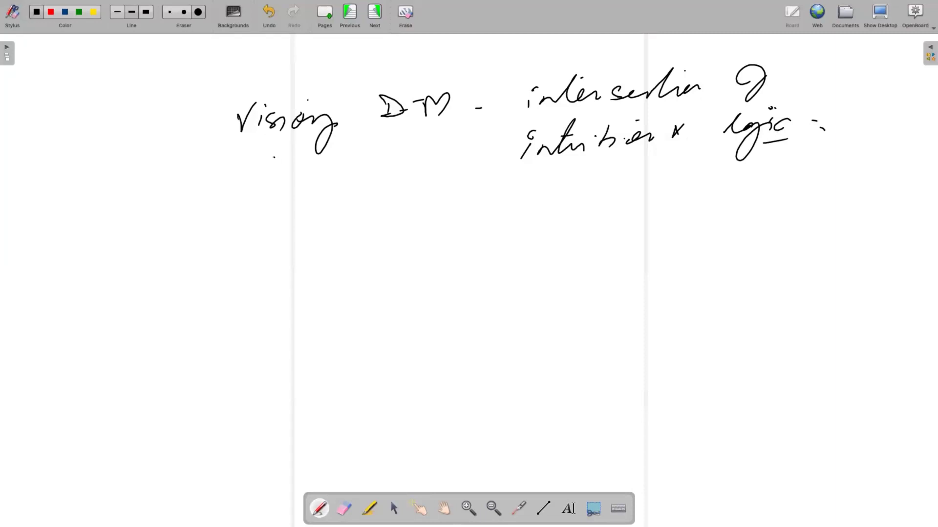
pyautogui.moveTo(274, 157); pyautogui.dragTo(303, 155)
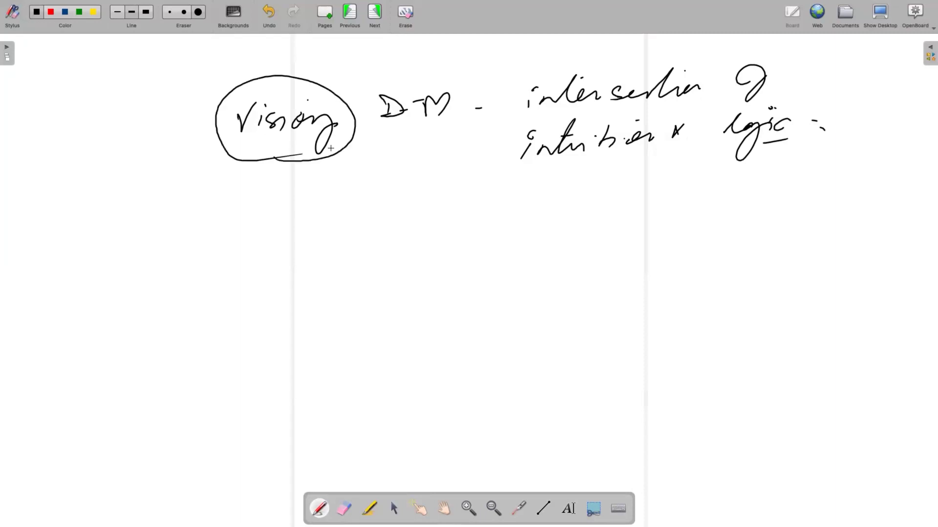
pyautogui.moveTo(383, 134); pyautogui.dragTo(366, 123)
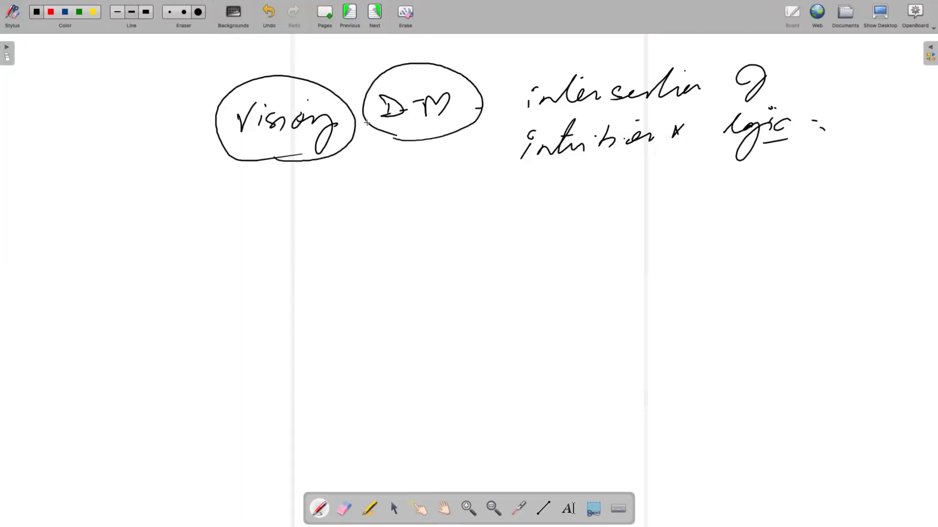
pyautogui.moveTo(618, 63); pyautogui.dragTo(620, 50)
pyautogui.moveTo(648, 128); pyautogui.dragTo(634, 119)
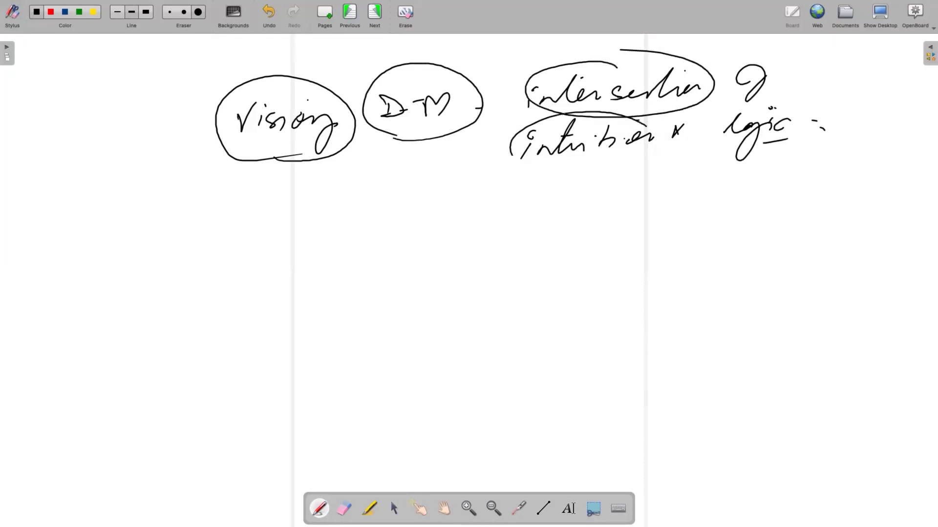
pyautogui.moveTo(806, 103); pyautogui.dragTo(821, 132)
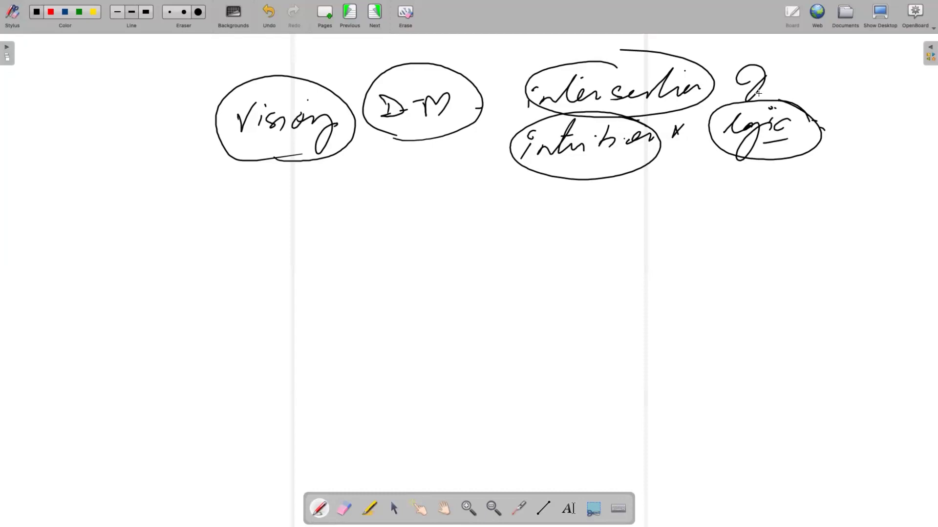
pyautogui.moveTo(200, 177); pyautogui.dragTo(403, 158)
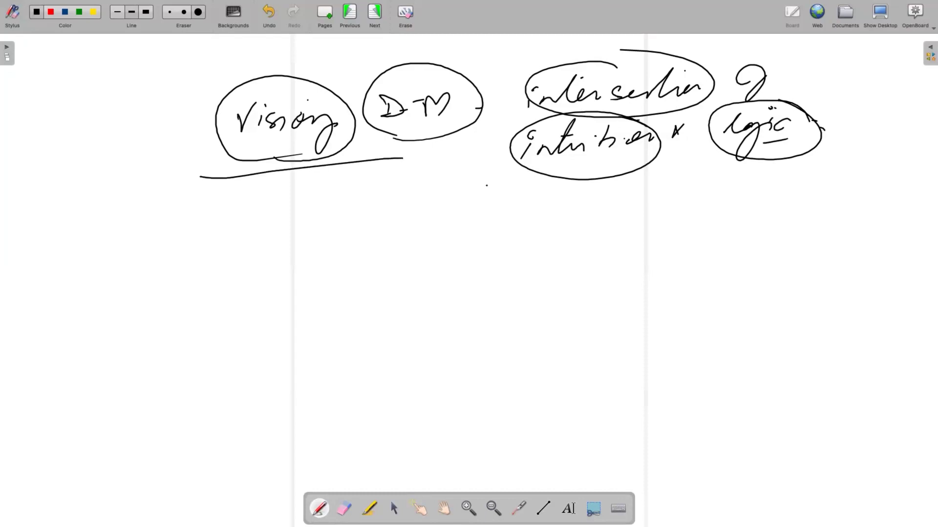
pyautogui.moveTo(487, 188); pyautogui.dragTo(771, 180)
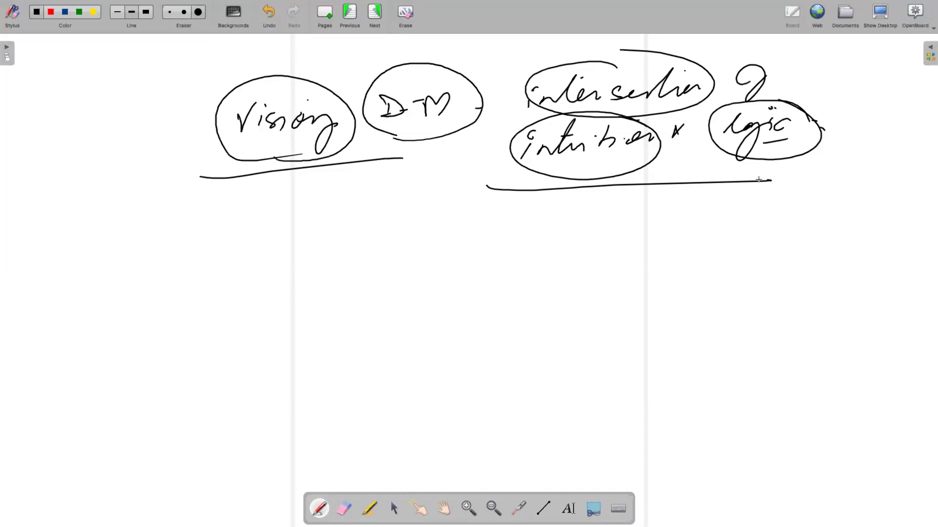
# Draw an arrow down from intuition and list 'gut feeling' and 'natural instinct' as bullets
pyautogui.moveTo(589, 164)
pyautogui.mouseDown()
pyautogui.moveTo(583, 220)
pyautogui.moveTo(589, 209)
pyautogui.mouseUp()
pyautogui.moveTo(546, 238)
pyautogui.mouseDown()
pyautogui.moveTo(540, 262)
pyautogui.moveTo(581, 247)
pyautogui.mouseUp()
pyautogui.moveTo(568, 235)
pyautogui.mouseDown()
pyautogui.moveTo(584, 231)
pyautogui.moveTo(597, 261)
pyautogui.moveTo(624, 242)
pyautogui.moveTo(643, 250)
pyautogui.mouseUp()
pyautogui.moveTo(660, 229); pyautogui.dragTo(645, 264)
pyautogui.click(506, 240)
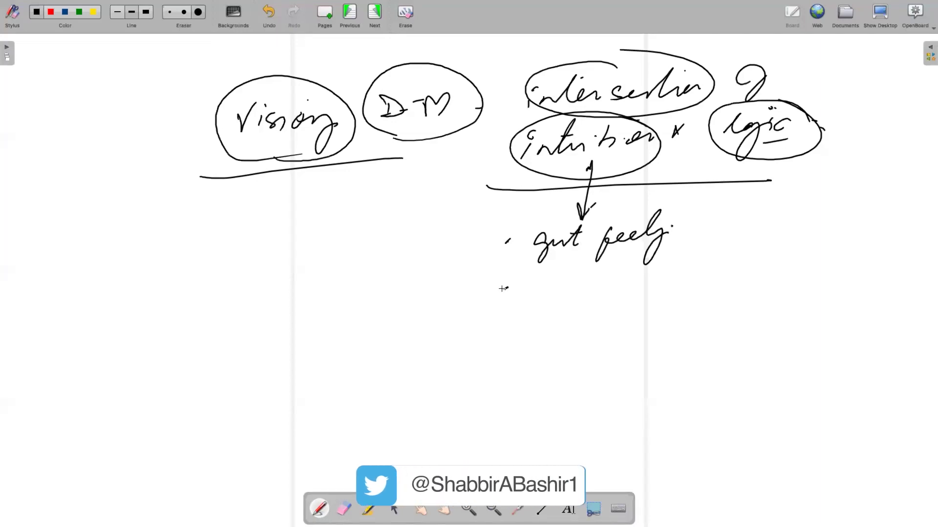
pyautogui.moveTo(529, 290)
pyautogui.mouseDown()
pyautogui.moveTo(575, 286)
pyautogui.moveTo(625, 263)
pyautogui.mouseUp()
pyautogui.moveTo(654, 278); pyautogui.dragTo(650, 279)
pyautogui.moveTo(560, 313)
pyautogui.mouseDown()
pyautogui.moveTo(562, 324)
pyautogui.moveTo(577, 315)
pyautogui.moveTo(583, 322)
pyautogui.moveTo(608, 297)
pyautogui.moveTo(662, 307)
pyautogui.mouseUp()
pyautogui.click(588, 304)
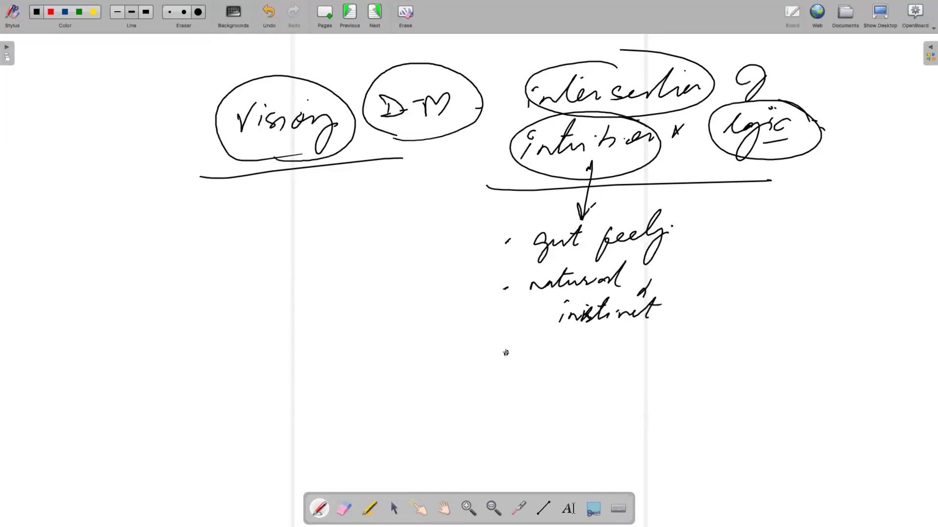
# Add the bullets 'unexplained positivity', 'deep subconscious' and 'premonition' to the intuition list
pyautogui.click(506, 353)
pyautogui.moveTo(509, 322); pyautogui.dragTo(653, 307)
pyautogui.moveTo(528, 376)
pyautogui.mouseDown()
pyautogui.moveTo(600, 344)
pyautogui.moveTo(605, 370)
pyautogui.mouseUp()
pyautogui.moveTo(641, 340)
pyautogui.mouseDown()
pyautogui.moveTo(643, 349)
pyautogui.moveTo(666, 344)
pyautogui.mouseUp()
pyautogui.moveTo(572, 383)
pyautogui.mouseDown()
pyautogui.moveTo(563, 397)
pyautogui.moveTo(606, 378)
pyautogui.mouseUp()
pyautogui.moveTo(612, 377); pyautogui.dragTo(620, 372)
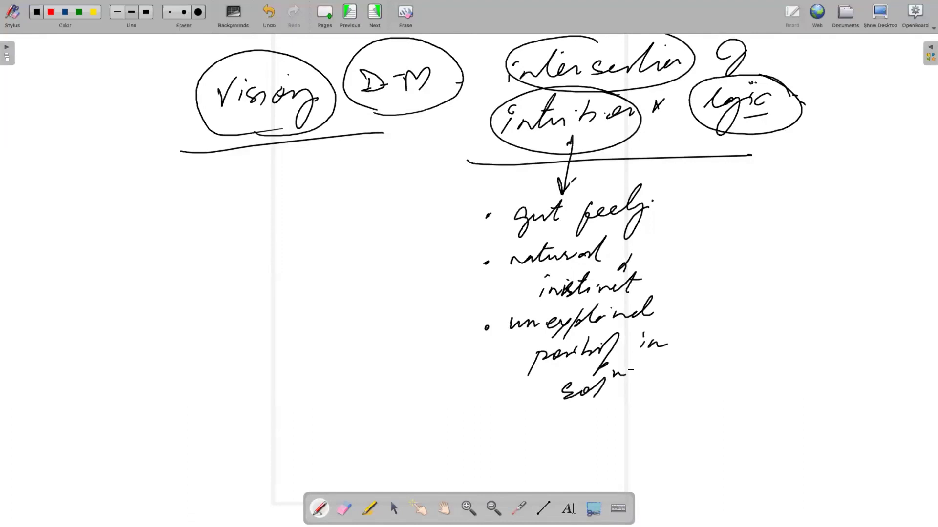
pyautogui.click(494, 421)
pyautogui.moveTo(543, 409)
pyautogui.mouseDown()
pyautogui.moveTo(520, 431)
pyautogui.moveTo(563, 415)
pyautogui.mouseUp()
pyautogui.moveTo(568, 409)
pyautogui.mouseDown()
pyautogui.moveTo(554, 439)
pyautogui.moveTo(591, 417)
pyautogui.moveTo(627, 422)
pyautogui.moveTo(679, 407)
pyautogui.moveTo(701, 423)
pyautogui.mouseUp()
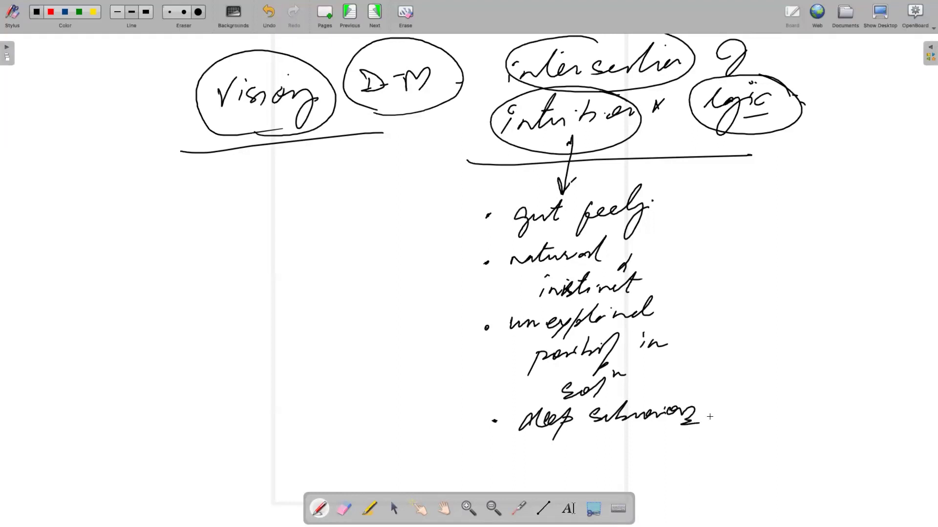
pyautogui.click(490, 461)
pyautogui.moveTo(526, 459)
pyautogui.mouseDown()
pyautogui.moveTo(517, 478)
pyautogui.moveTo(547, 459)
pyautogui.moveTo(670, 449)
pyautogui.moveTo(657, 464)
pyautogui.mouseUp()
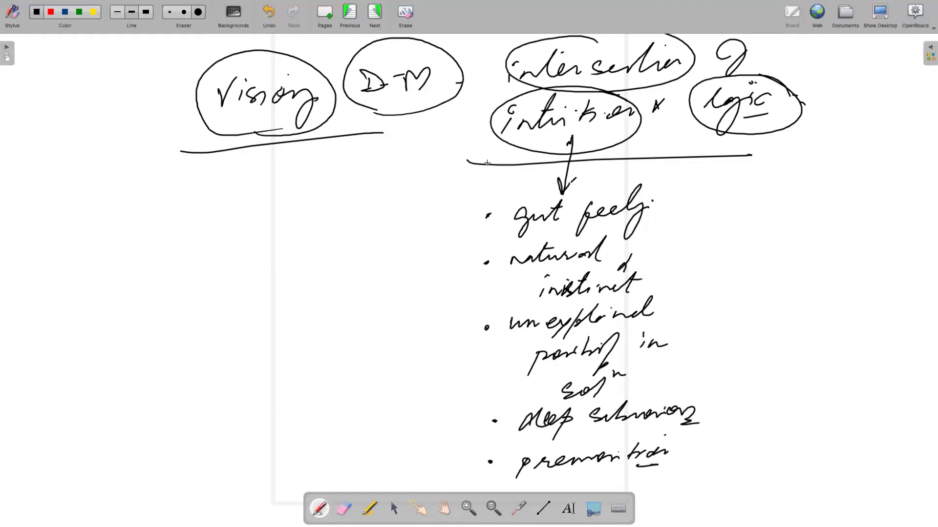
# Bracket the intuition list and write a circled 'innate' to its left
pyautogui.moveTo(487, 194); pyautogui.dragTo(493, 473)
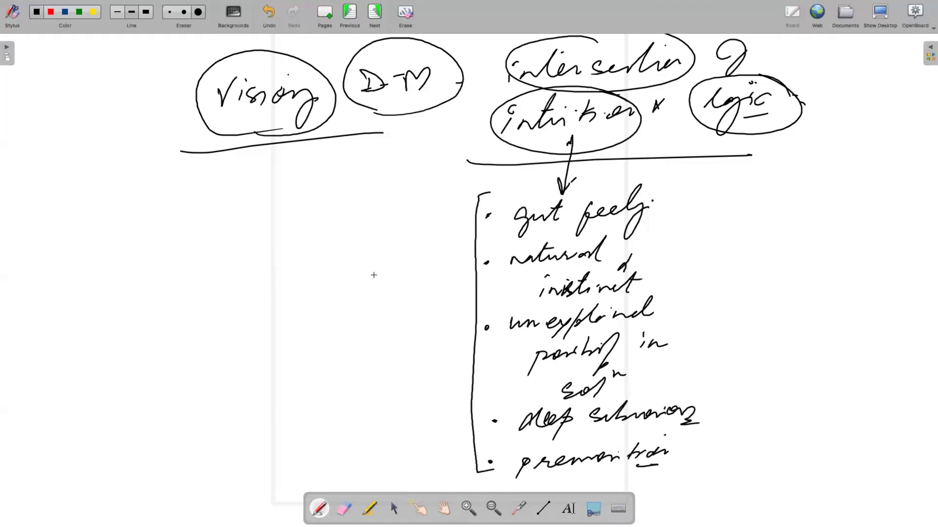
pyautogui.moveTo(373, 275); pyautogui.dragTo(375, 289)
pyautogui.moveTo(381, 273)
pyautogui.mouseDown()
pyautogui.moveTo(397, 283)
pyautogui.moveTo(443, 233)
pyautogui.mouseUp()
pyautogui.moveTo(448, 219); pyautogui.dragTo(423, 216)
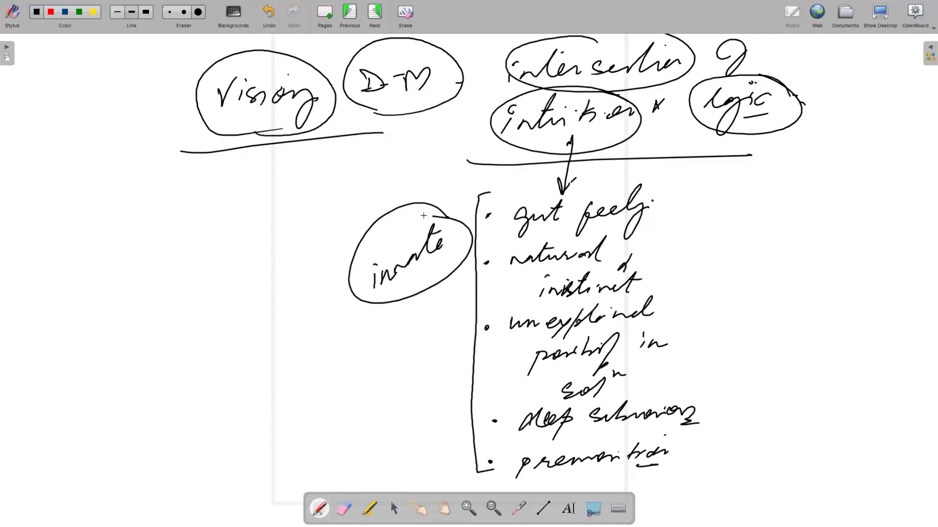
# Arrow intuition to 'not always based on logic, reasoned explanation', and draw an arrow from logic
pyautogui.moveTo(526, 141); pyautogui.dragTo(391, 340)
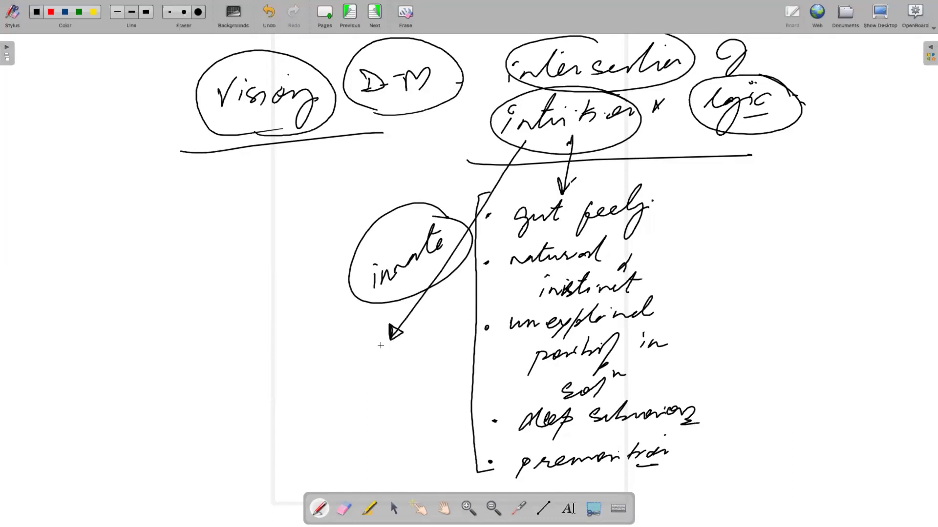
pyautogui.moveTo(348, 370); pyautogui.dragTo(383, 355)
pyautogui.moveTo(396, 350); pyautogui.dragTo(442, 342)
pyautogui.moveTo(376, 385); pyautogui.dragTo(440, 367)
pyautogui.moveTo(364, 440); pyautogui.dragTo(422, 401)
pyautogui.moveTo(328, 370); pyautogui.dragTo(341, 366)
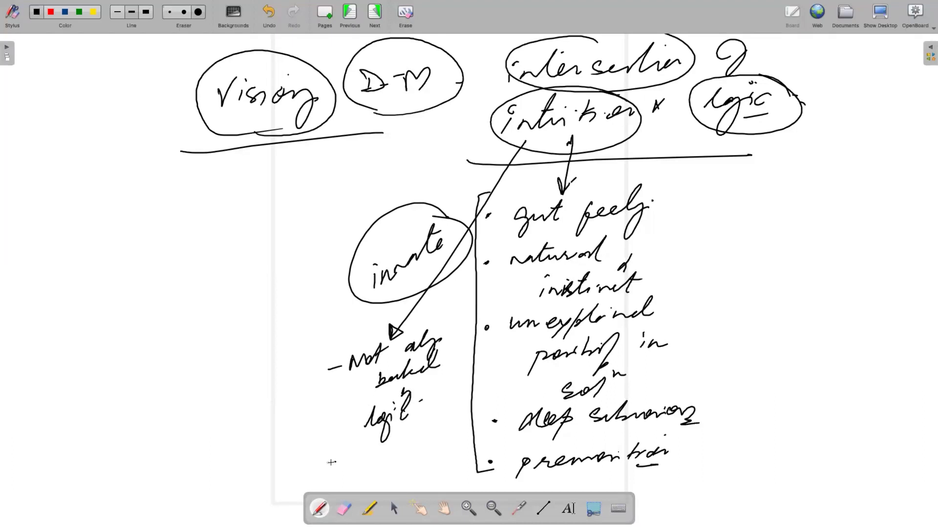
pyautogui.moveTo(327, 463); pyautogui.dragTo(336, 462)
pyautogui.moveTo(337, 365); pyautogui.dragTo(342, 372)
pyautogui.moveTo(333, 459)
pyautogui.mouseDown()
pyautogui.moveTo(394, 450)
pyautogui.moveTo(445, 416)
pyautogui.moveTo(349, 444)
pyautogui.moveTo(326, 469)
pyautogui.mouseUp()
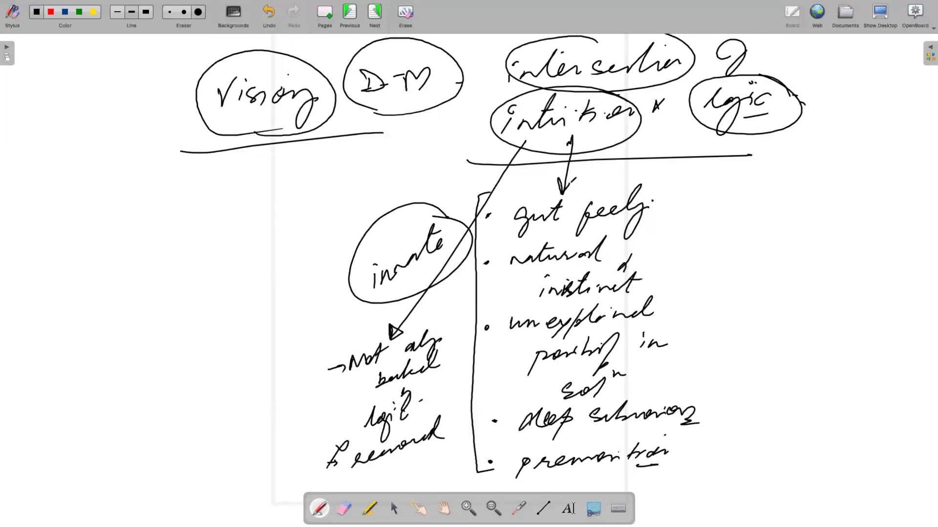
pyautogui.moveTo(389, 474)
pyautogui.mouseDown()
pyautogui.moveTo(401, 463)
pyautogui.moveTo(411, 484)
pyautogui.moveTo(431, 455)
pyautogui.moveTo(439, 460)
pyautogui.mouseUp()
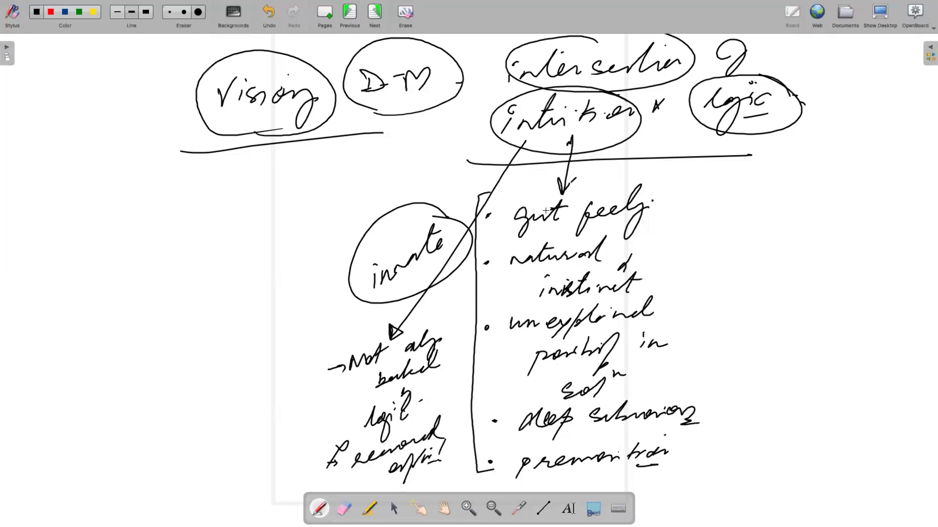
pyautogui.moveTo(703, 127); pyautogui.dragTo(818, 105)
pyautogui.moveTo(738, 118)
pyautogui.mouseDown()
pyautogui.moveTo(792, 203)
pyautogui.moveTo(850, 183)
pyautogui.mouseUp()
# List Scientific, Rational, Reason and explained as bullets under logic's arrow
pyautogui.moveTo(857, 180)
pyautogui.mouseDown()
pyautogui.moveTo(852, 211)
pyautogui.moveTo(880, 179)
pyautogui.mouseUp()
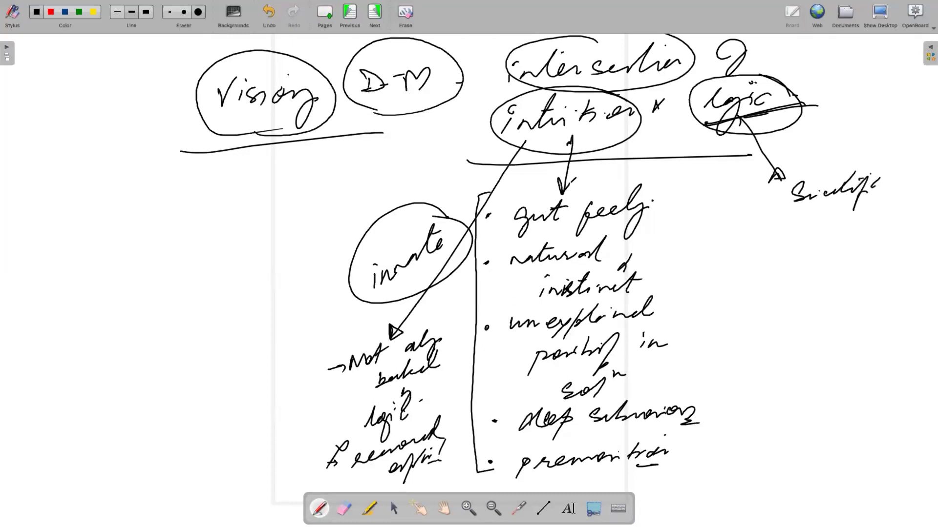
pyautogui.moveTo(812, 213)
pyautogui.mouseDown()
pyautogui.moveTo(834, 227)
pyautogui.moveTo(897, 199)
pyautogui.mouseUp()
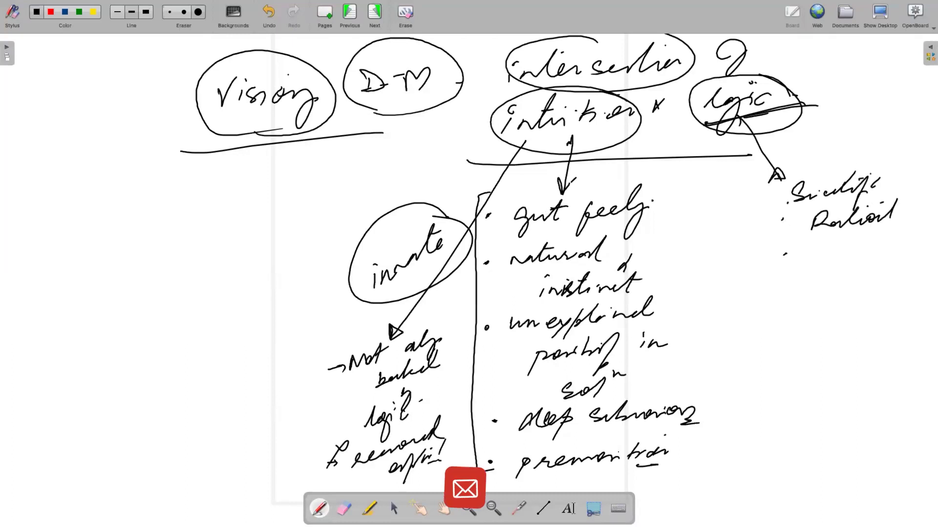
pyautogui.moveTo(815, 243)
pyautogui.mouseDown()
pyautogui.moveTo(818, 258)
pyautogui.moveTo(857, 252)
pyautogui.mouseUp()
pyautogui.moveTo(855, 252); pyautogui.dragTo(907, 250)
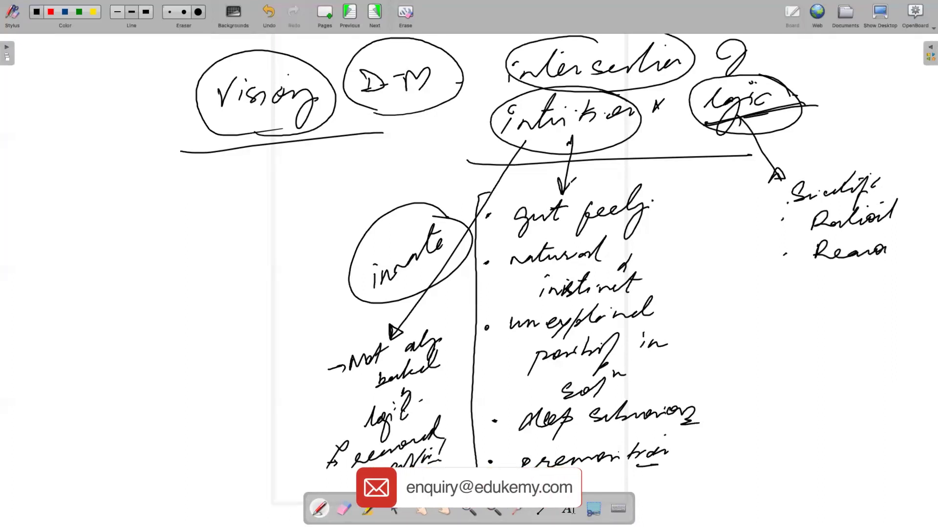
pyautogui.click(783, 290)
pyautogui.moveTo(805, 288)
pyautogui.mouseDown()
pyautogui.moveTo(842, 290)
pyautogui.moveTo(906, 270)
pyautogui.mouseUp()
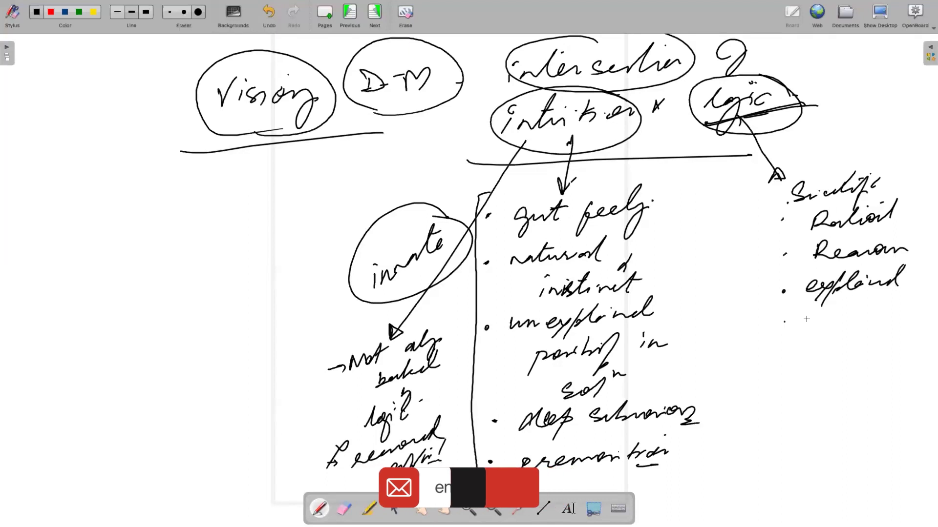
# Add 'Understand', 'worked as assured' and 'soul agrees' points to the logic list
pyautogui.moveTo(807, 309)
pyautogui.mouseDown()
pyautogui.moveTo(841, 317)
pyautogui.moveTo(925, 293)
pyautogui.mouseUp()
pyautogui.click(785, 345)
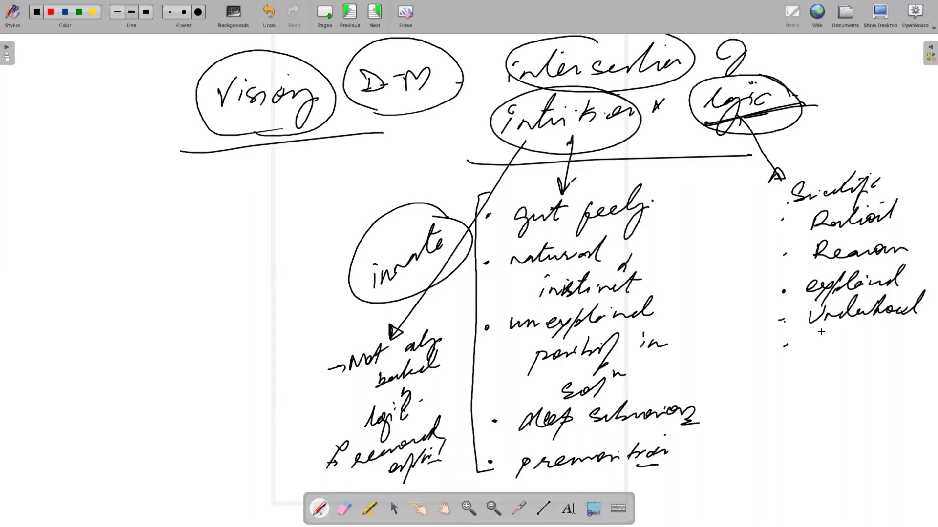
pyautogui.moveTo(811, 338); pyautogui.dragTo(893, 324)
pyautogui.moveTo(849, 359); pyautogui.dragTo(861, 365)
pyautogui.moveTo(807, 387); pyautogui.dragTo(883, 367)
pyautogui.moveTo(890, 382); pyautogui.dragTo(917, 364)
pyautogui.moveTo(798, 405); pyautogui.dragTo(814, 432)
pyautogui.moveTo(845, 401); pyautogui.dragTo(899, 391)
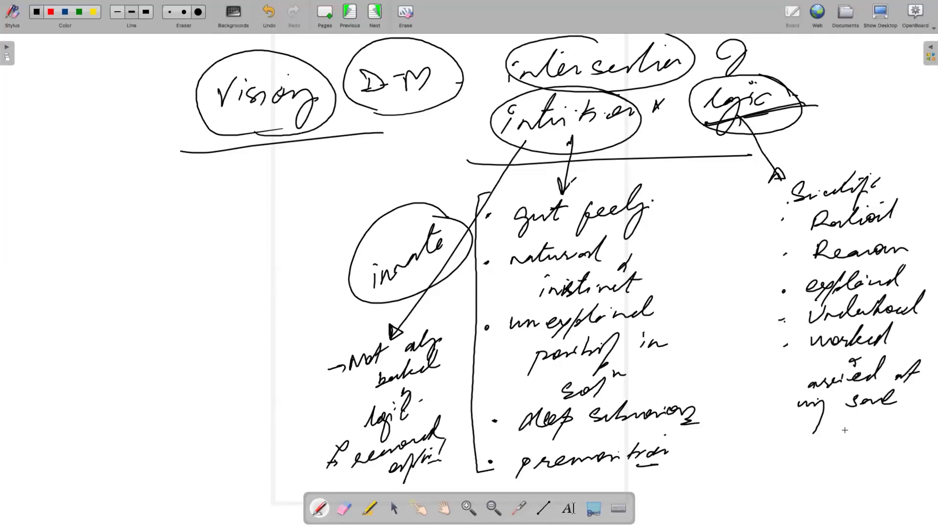
pyautogui.moveTo(849, 424)
pyautogui.mouseDown()
pyautogui.moveTo(844, 434)
pyautogui.moveTo(913, 407)
pyautogui.mouseUp()
pyautogui.moveTo(884, 439); pyautogui.dragTo(900, 438)
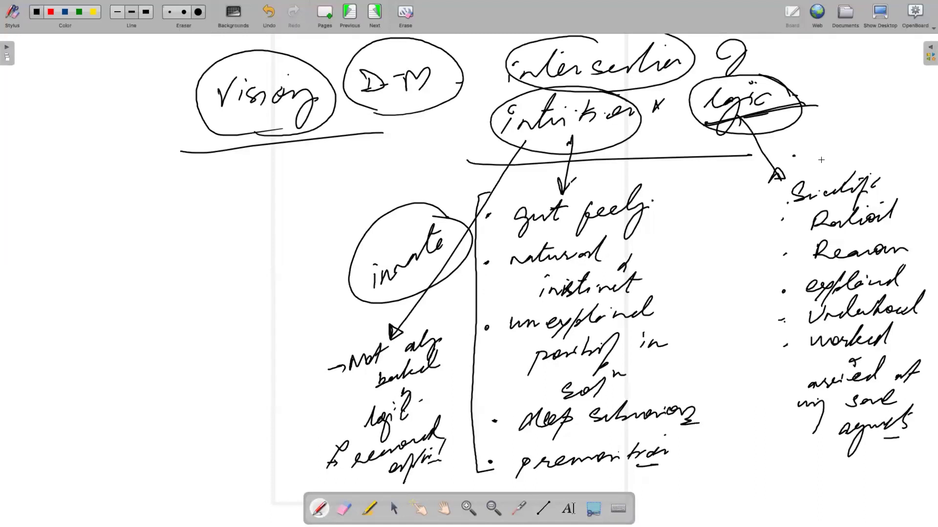
# Add an underlined 'debates' above Scientific and a prediction note beside logic
pyautogui.moveTo(808, 147)
pyautogui.mouseDown()
pyautogui.moveTo(828, 139)
pyautogui.moveTo(850, 155)
pyautogui.moveTo(893, 144)
pyautogui.moveTo(881, 156)
pyautogui.mouseUp()
pyautogui.moveTo(884, 160)
pyautogui.mouseDown()
pyautogui.moveTo(873, 160)
pyautogui.moveTo(913, 210)
pyautogui.mouseUp()
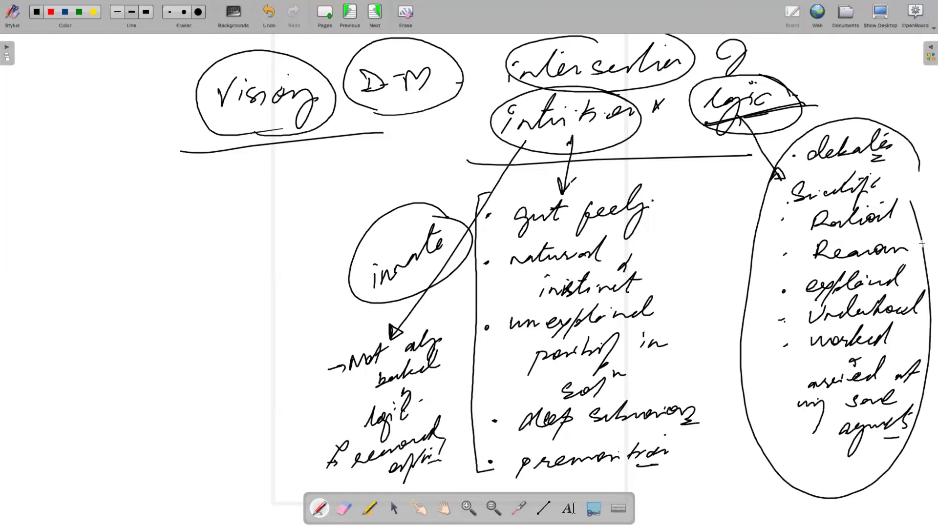
pyautogui.moveTo(826, 93)
pyautogui.mouseDown()
pyautogui.moveTo(828, 69)
pyautogui.moveTo(833, 85)
pyautogui.moveTo(871, 67)
pyautogui.moveTo(882, 77)
pyautogui.moveTo(890, 63)
pyautogui.mouseUp()
pyautogui.click(814, 75)
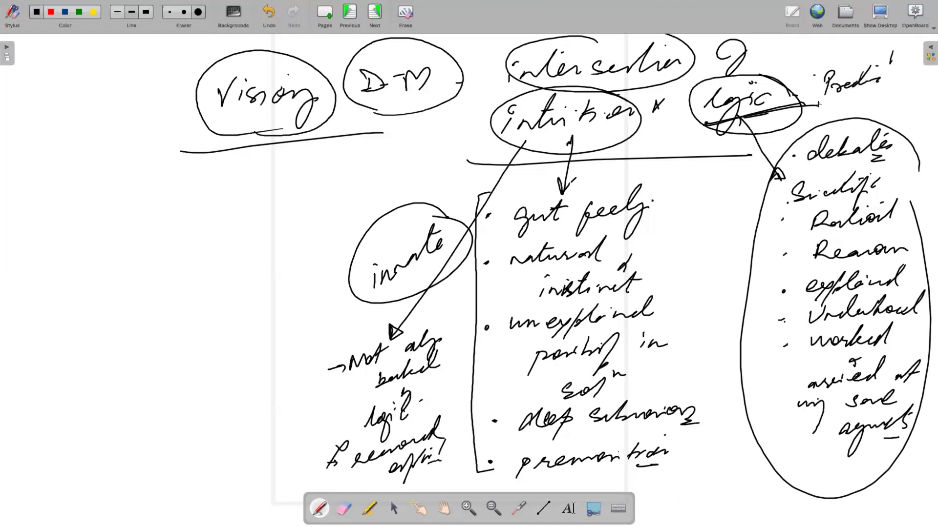
# Draw a left arrow from intuition to the notes 'seems random' and 'cannot explain'
pyautogui.moveTo(516, 143)
pyautogui.mouseDown()
pyautogui.moveTo(274, 260)
pyautogui.moveTo(284, 260)
pyautogui.mouseUp()
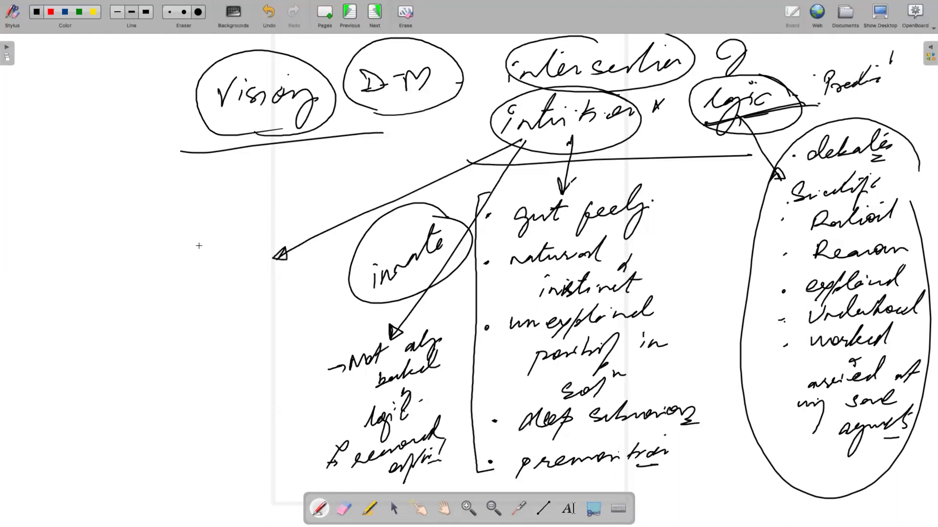
pyautogui.moveTo(185, 259); pyautogui.dragTo(245, 234)
pyautogui.moveTo(246, 235)
pyautogui.mouseDown()
pyautogui.moveTo(251, 243)
pyautogui.moveTo(283, 211)
pyautogui.mouseUp()
pyautogui.moveTo(281, 211); pyautogui.dragTo(346, 192)
pyautogui.click(169, 268)
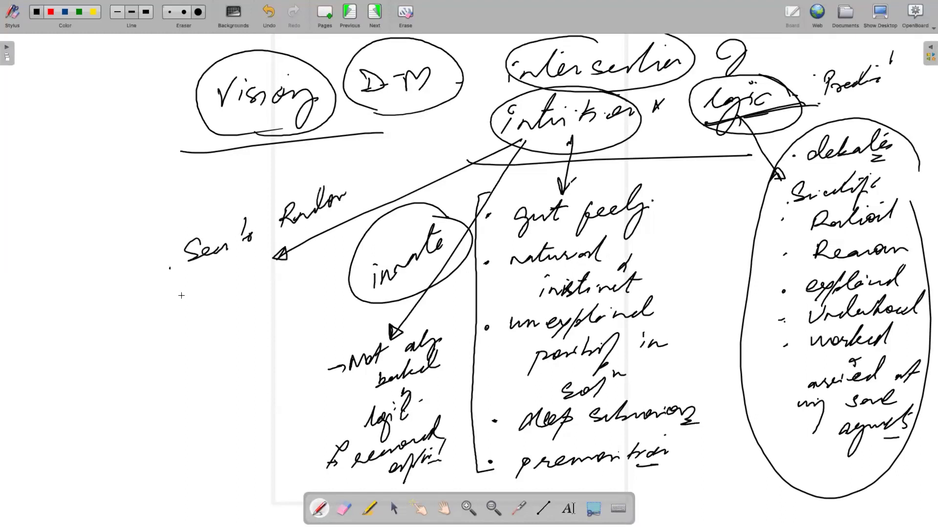
pyautogui.moveTo(202, 287)
pyautogui.mouseDown()
pyautogui.moveTo(231, 293)
pyautogui.moveTo(260, 257)
pyautogui.mouseUp()
pyautogui.moveTo(240, 297)
pyautogui.mouseDown()
pyautogui.moveTo(278, 297)
pyautogui.moveTo(315, 267)
pyautogui.mouseUp()
pyautogui.moveTo(304, 290); pyautogui.dragTo(317, 286)
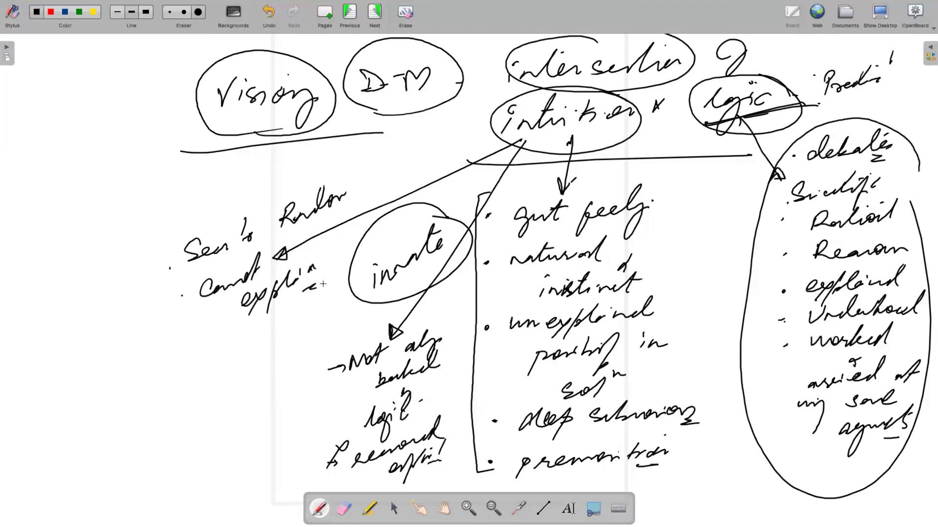
pyautogui.click(493, 508)
# Box Vision and DM, underline intuition and logic, and add 'data driven' to the prediction note
pyautogui.click(593, 445)
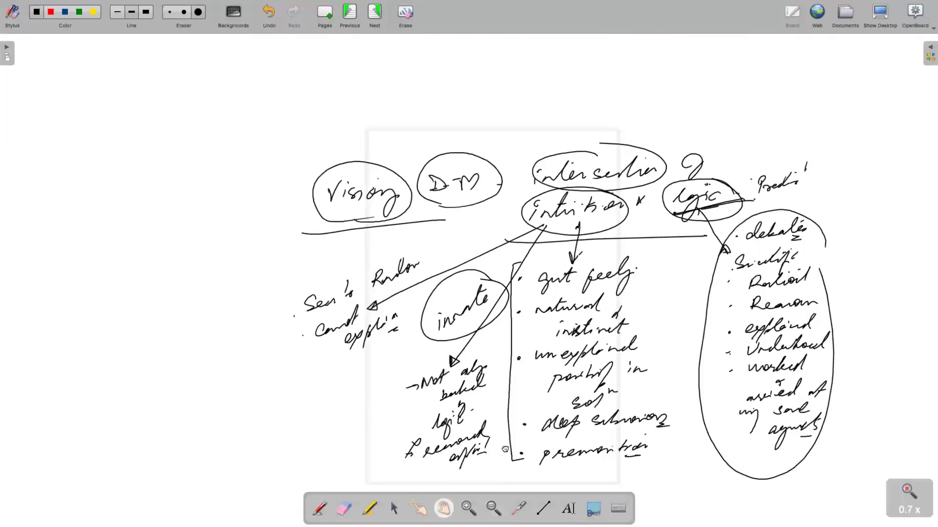
pyautogui.moveTo(440, 293); pyautogui.dragTo(352, 260)
pyautogui.click(319, 508)
pyautogui.moveTo(142, 176)
pyautogui.mouseDown()
pyautogui.moveTo(382, 160)
pyautogui.moveTo(192, 94)
pyautogui.moveTo(136, 138)
pyautogui.mouseUp()
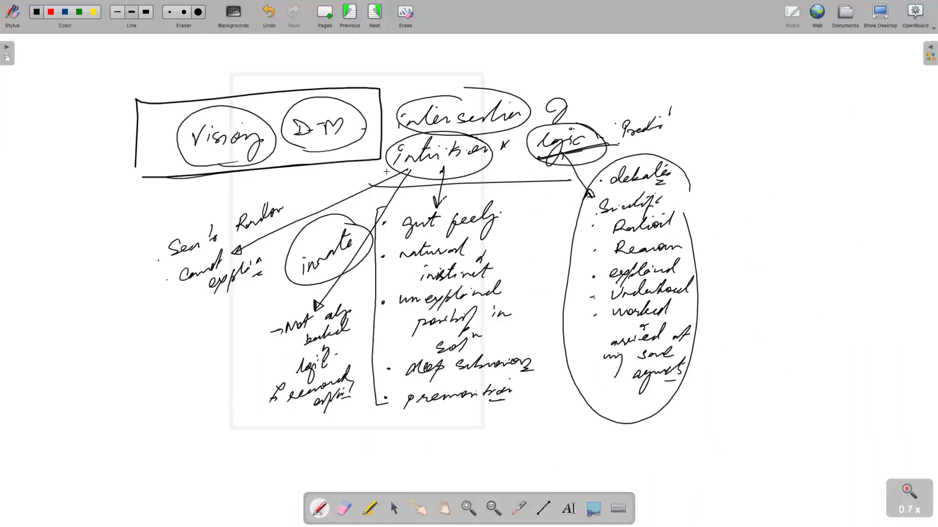
pyautogui.moveTo(384, 174); pyautogui.dragTo(503, 161)
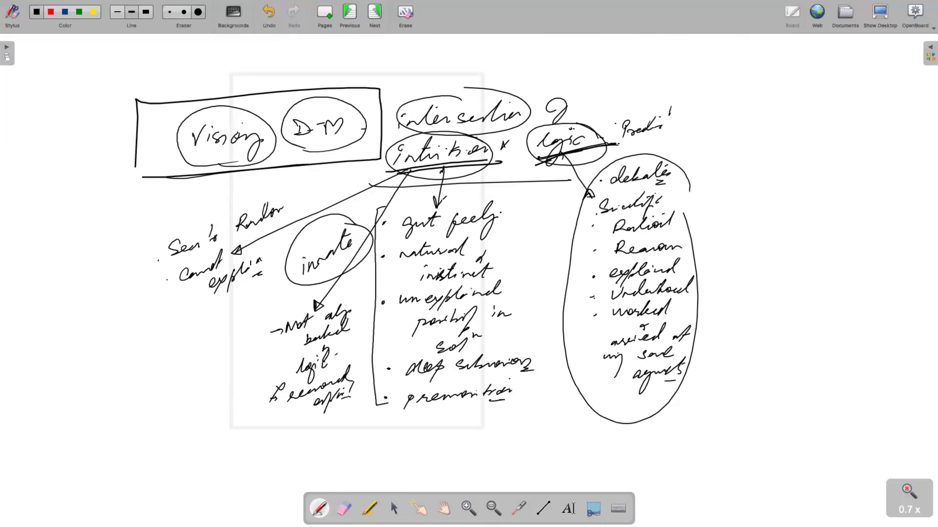
pyautogui.moveTo(551, 160); pyautogui.dragTo(612, 149)
pyautogui.moveTo(674, 107)
pyautogui.mouseDown()
pyautogui.moveTo(702, 152)
pyautogui.moveTo(722, 121)
pyautogui.moveTo(737, 124)
pyautogui.moveTo(775, 107)
pyautogui.moveTo(810, 110)
pyautogui.mouseUp()
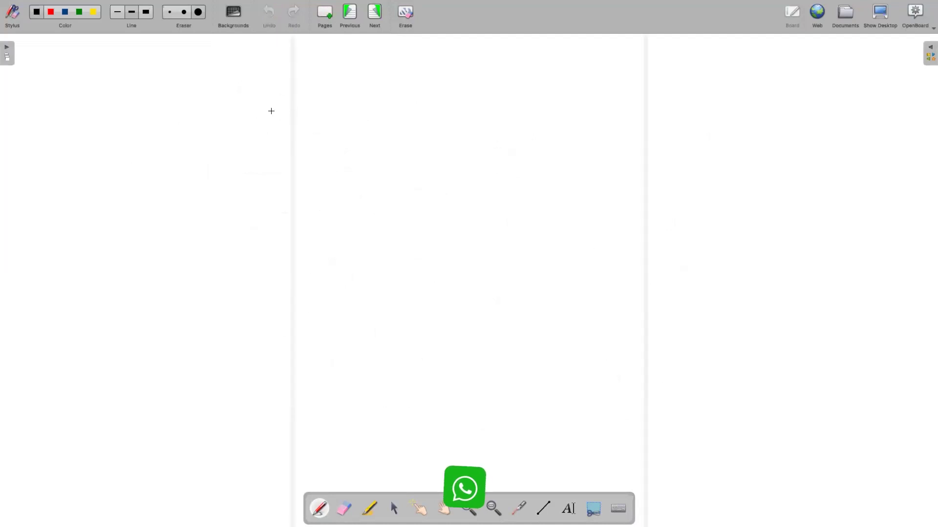
# Title the page 'challenging notion idea', list Choices and Trading actions, and circle the list
pyautogui.moveTo(284, 102)
pyautogui.mouseDown()
pyautogui.moveTo(309, 92)
pyautogui.moveTo(320, 103)
pyautogui.moveTo(377, 96)
pyautogui.moveTo(441, 75)
pyautogui.moveTo(453, 90)
pyautogui.moveTo(626, 68)
pyautogui.mouseUp()
pyautogui.moveTo(528, 119)
pyautogui.mouseDown()
pyautogui.moveTo(533, 104)
pyautogui.moveTo(579, 93)
pyautogui.moveTo(613, 103)
pyautogui.mouseUp()
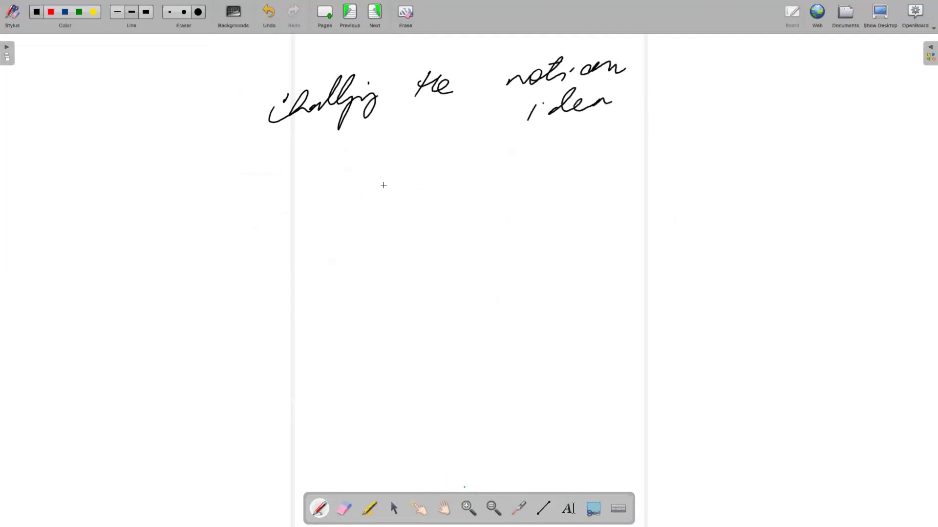
pyautogui.moveTo(376, 183); pyautogui.dragTo(391, 181)
pyautogui.moveTo(381, 183); pyautogui.dragTo(373, 204)
pyautogui.moveTo(391, 220)
pyautogui.mouseDown()
pyautogui.moveTo(388, 239)
pyautogui.moveTo(432, 224)
pyautogui.moveTo(465, 227)
pyautogui.mouseUp()
pyautogui.click(355, 277)
pyautogui.moveTo(398, 258)
pyautogui.mouseDown()
pyautogui.moveTo(396, 279)
pyautogui.moveTo(409, 269)
pyautogui.moveTo(473, 283)
pyautogui.mouseUp()
pyautogui.moveTo(491, 257); pyautogui.dragTo(566, 252)
pyautogui.moveTo(603, 157); pyautogui.dragTo(611, 176)
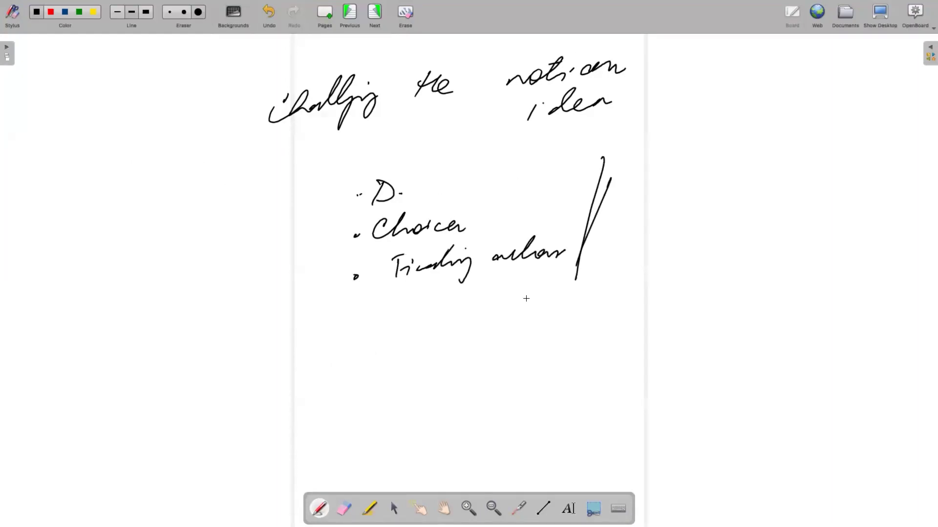
pyautogui.moveTo(450, 176)
pyautogui.mouseDown()
pyautogui.moveTo(538, 214)
pyautogui.moveTo(719, 178)
pyautogui.mouseUp()
# Write a 'not always' note to the right with a D- bullet and arrowed note
pyautogui.moveTo(747, 192); pyautogui.dragTo(806, 182)
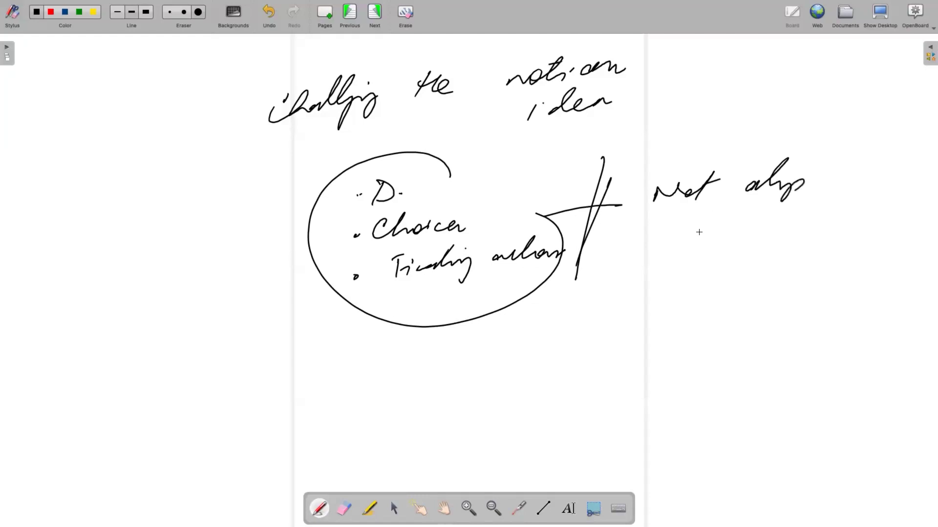
pyautogui.moveTo(698, 235)
pyautogui.mouseDown()
pyautogui.moveTo(724, 220)
pyautogui.moveTo(763, 223)
pyautogui.moveTo(776, 206)
pyautogui.mouseUp()
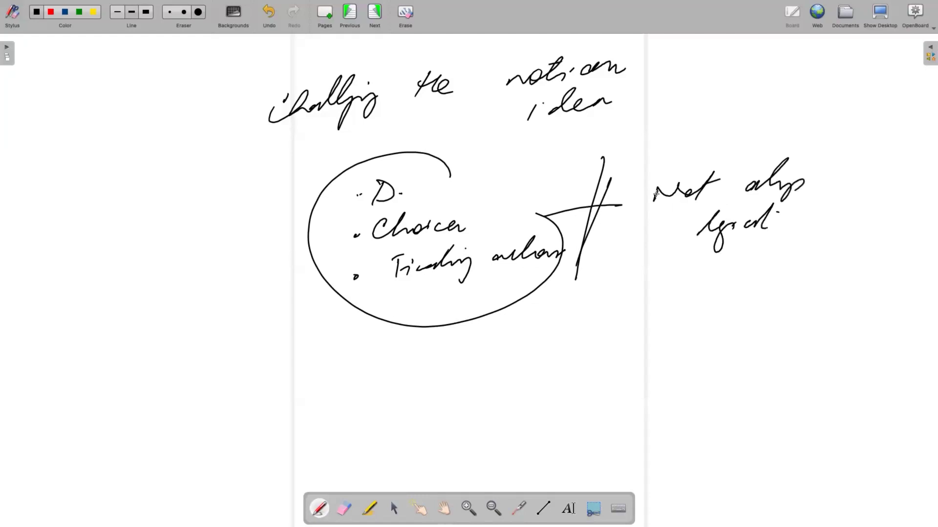
pyautogui.click(636, 250)
pyautogui.moveTo(692, 251); pyautogui.dragTo(693, 269)
pyautogui.moveTo(719, 264); pyautogui.dragTo(724, 264)
pyautogui.moveTo(672, 298)
pyautogui.mouseDown()
pyautogui.moveTo(714, 291)
pyautogui.moveTo(696, 317)
pyautogui.mouseUp()
pyautogui.moveTo(740, 295)
pyautogui.mouseDown()
pyautogui.moveTo(780, 291)
pyautogui.moveTo(760, 311)
pyautogui.mouseUp()
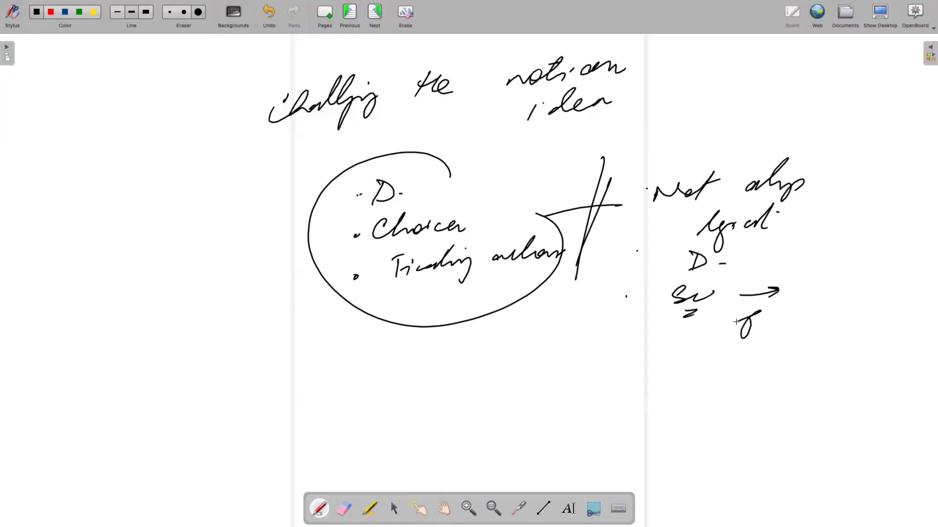
# Write 'Definition' below the circled list, add a dash and bullet, and circle it
pyautogui.moveTo(300, 351)
pyautogui.mouseDown()
pyautogui.moveTo(307, 367)
pyautogui.moveTo(327, 368)
pyautogui.moveTo(335, 353)
pyautogui.mouseUp()
pyautogui.moveTo(348, 331)
pyautogui.mouseDown()
pyautogui.moveTo(327, 369)
pyautogui.moveTo(339, 361)
pyautogui.mouseUp()
pyautogui.moveTo(340, 359); pyautogui.dragTo(392, 345)
pyautogui.moveTo(271, 352); pyautogui.dragTo(276, 350)
pyautogui.click(271, 400)
pyautogui.moveTo(422, 359); pyautogui.dragTo(337, 302)
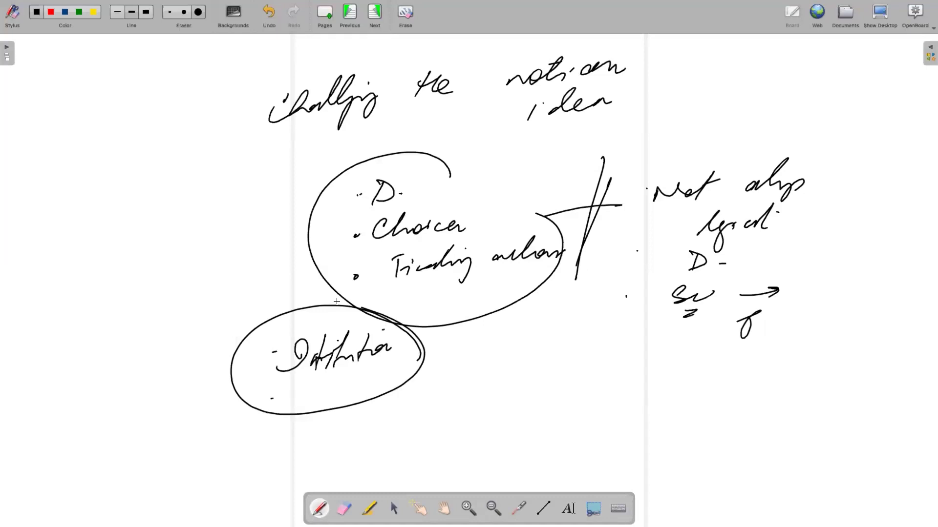
# On the new page, write D-M with arrows leading to 'Art'
pyautogui.moveTo(404, 122)
pyautogui.mouseDown()
pyautogui.moveTo(488, 109)
pyautogui.moveTo(483, 116)
pyautogui.mouseUp()
pyautogui.moveTo(550, 108)
pyautogui.mouseDown()
pyautogui.moveTo(555, 95)
pyautogui.moveTo(568, 107)
pyautogui.mouseUp()
pyautogui.moveTo(550, 100)
pyautogui.mouseDown()
pyautogui.moveTo(593, 100)
pyautogui.moveTo(618, 87)
pyautogui.mouseUp()
pyautogui.moveTo(440, 123)
pyautogui.mouseDown()
pyautogui.moveTo(500, 159)
pyautogui.moveTo(554, 160)
pyautogui.mouseUp()
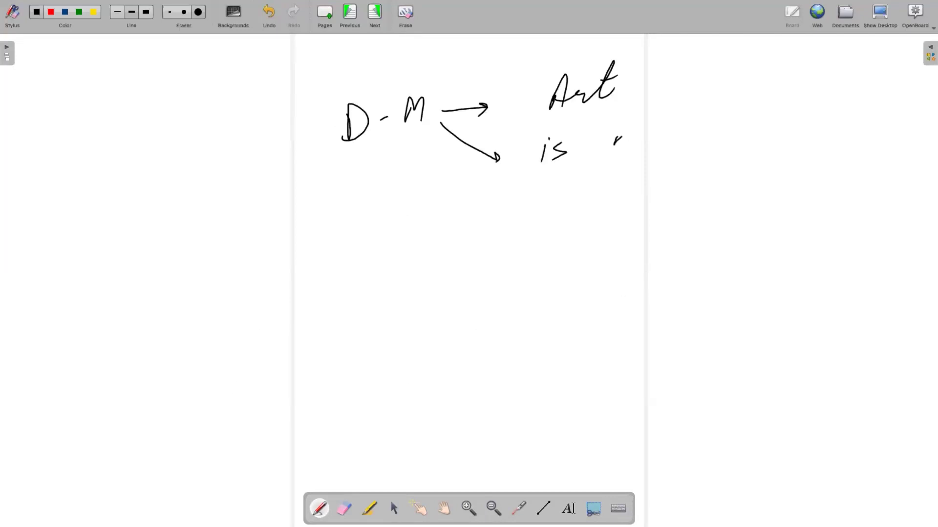
# Write 'is not always a science' under Art, arrow to 'spontaneity', and circle a lower D-M
pyautogui.moveTo(613, 145); pyautogui.dragTo(672, 107)
pyautogui.moveTo(698, 126)
pyautogui.mouseDown()
pyautogui.moveTo(811, 110)
pyautogui.moveTo(789, 139)
pyautogui.moveTo(809, 134)
pyautogui.mouseUp()
pyautogui.moveTo(442, 125); pyautogui.dragTo(518, 216)
pyautogui.moveTo(516, 211); pyautogui.dragTo(510, 227)
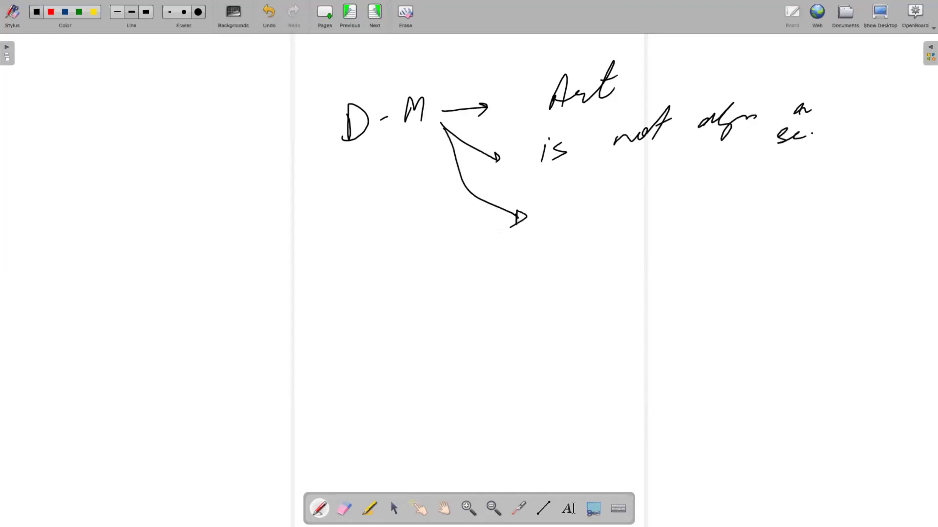
pyautogui.moveTo(576, 207)
pyautogui.mouseDown()
pyautogui.moveTo(623, 205)
pyautogui.moveTo(755, 168)
pyautogui.mouseUp()
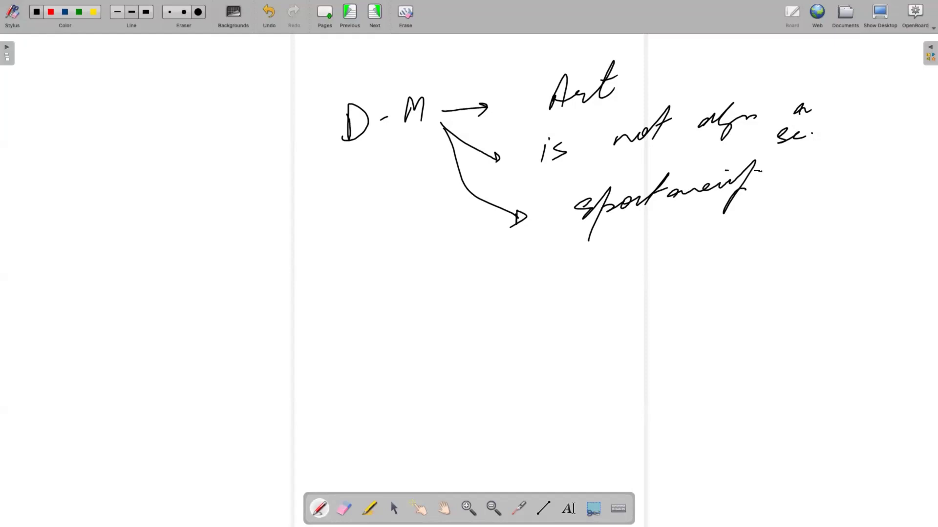
pyautogui.moveTo(300, 283); pyautogui.dragTo(301, 302)
pyautogui.moveTo(308, 293)
pyautogui.mouseDown()
pyautogui.moveTo(354, 295)
pyautogui.moveTo(317, 329)
pyautogui.moveTo(363, 245)
pyautogui.mouseUp()
# Write 'VISIONARY D-M' under the circled D-M, frame it, add a tick, and ring VISIONARY
pyautogui.moveTo(317, 249); pyautogui.dragTo(362, 256)
pyautogui.moveTo(166, 374); pyautogui.dragTo(181, 365)
pyautogui.moveTo(192, 365); pyautogui.dragTo(188, 391)
pyautogui.moveTo(224, 362); pyautogui.dragTo(208, 392)
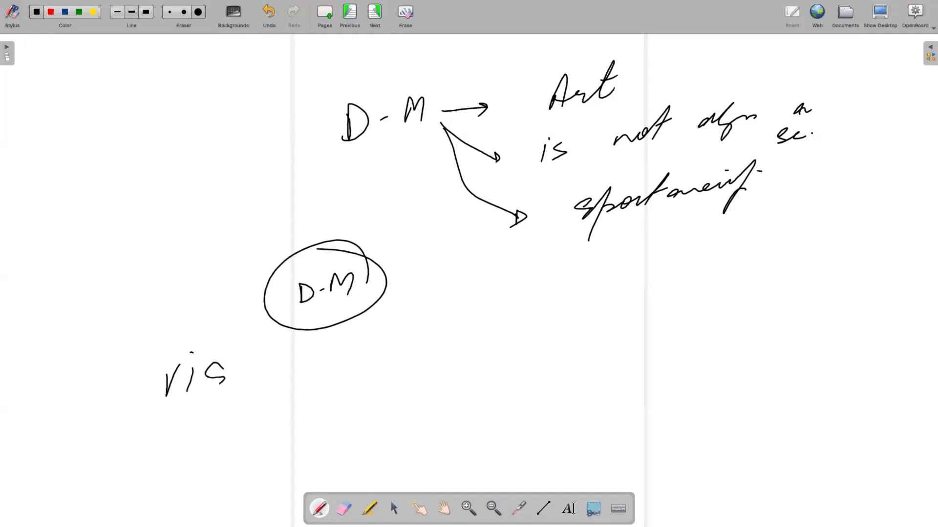
pyautogui.moveTo(249, 350)
pyautogui.mouseDown()
pyautogui.moveTo(256, 362)
pyautogui.moveTo(272, 361)
pyautogui.mouseUp()
pyautogui.moveTo(297, 360)
pyautogui.mouseDown()
pyautogui.moveTo(311, 357)
pyautogui.moveTo(320, 370)
pyautogui.moveTo(377, 345)
pyautogui.moveTo(411, 367)
pyautogui.mouseUp()
pyautogui.moveTo(473, 326); pyautogui.dragTo(560, 352)
pyautogui.moveTo(613, 373)
pyautogui.mouseDown()
pyautogui.moveTo(521, 293)
pyautogui.moveTo(572, 370)
pyautogui.mouseUp()
pyautogui.moveTo(573, 321)
pyautogui.mouseDown()
pyautogui.moveTo(620, 274)
pyautogui.moveTo(683, 249)
pyautogui.mouseUp()
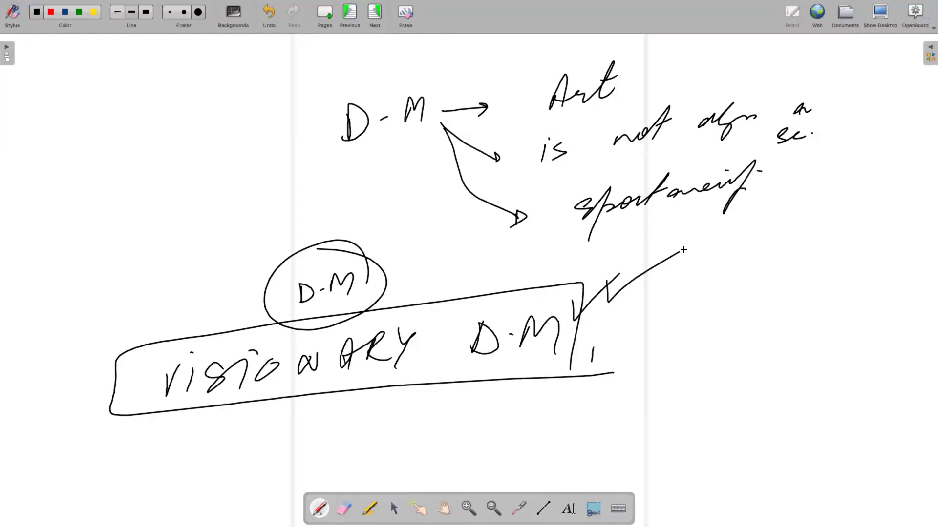
pyautogui.moveTo(410, 321); pyautogui.dragTo(302, 321)
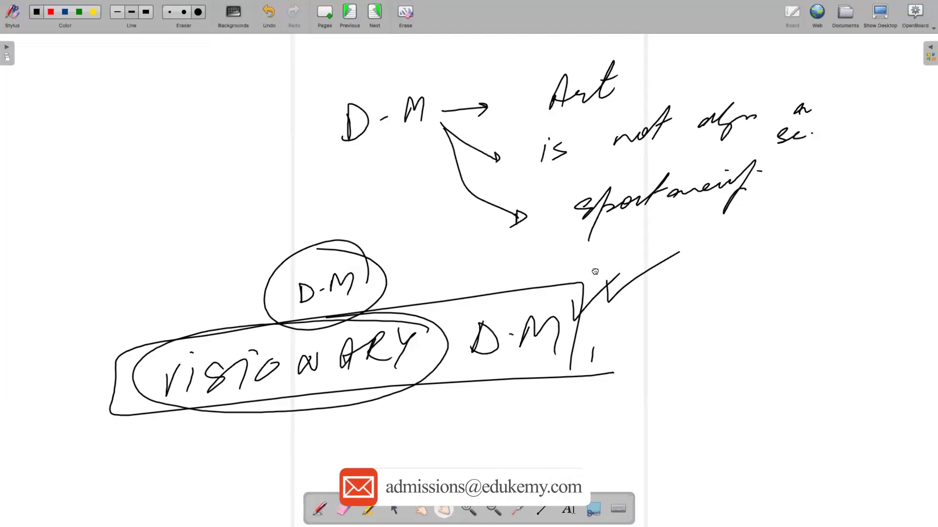
pyautogui.scroll(-5, 607, 252)
# Draw an arrow down from VISIONARY and write the bullets 'Personal' and 'Deep Faith'
pyautogui.moveTo(302, 209)
pyautogui.mouseDown()
pyautogui.moveTo(283, 253)
pyautogui.moveTo(293, 247)
pyautogui.mouseUp()
pyautogui.moveTo(254, 273)
pyautogui.mouseDown()
pyautogui.moveTo(258, 287)
pyautogui.moveTo(308, 286)
pyautogui.moveTo(371, 241)
pyautogui.mouseUp()
pyautogui.click(224, 295)
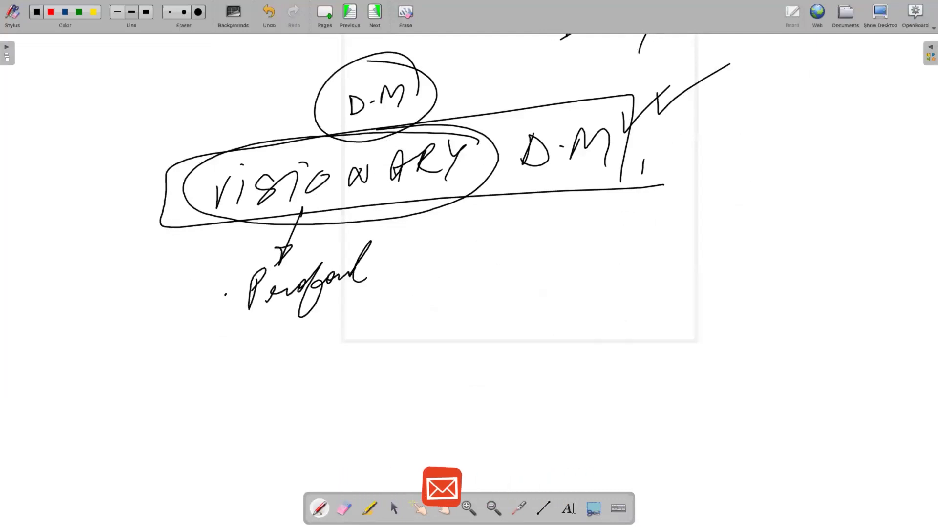
pyautogui.click(211, 350)
pyautogui.moveTo(249, 328)
pyautogui.mouseDown()
pyautogui.moveTo(254, 349)
pyautogui.moveTo(308, 331)
pyautogui.moveTo(344, 334)
pyautogui.mouseUp()
pyautogui.moveTo(339, 324); pyautogui.dragTo(400, 308)
# Add the third bullet and a fourth bullet, 'Beyond our regular experience'
pyautogui.click(212, 388)
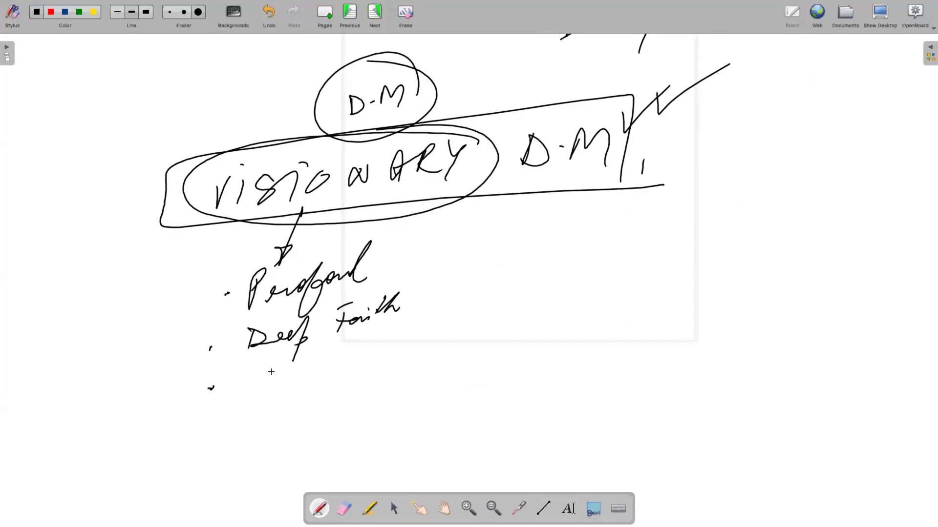
pyautogui.moveTo(259, 364); pyautogui.dragTo(274, 365)
pyautogui.moveTo(293, 361); pyautogui.dragTo(357, 357)
pyautogui.moveTo(395, 331)
pyautogui.mouseDown()
pyautogui.moveTo(388, 356)
pyautogui.moveTo(463, 337)
pyautogui.mouseUp()
pyautogui.moveTo(385, 336); pyautogui.dragTo(405, 329)
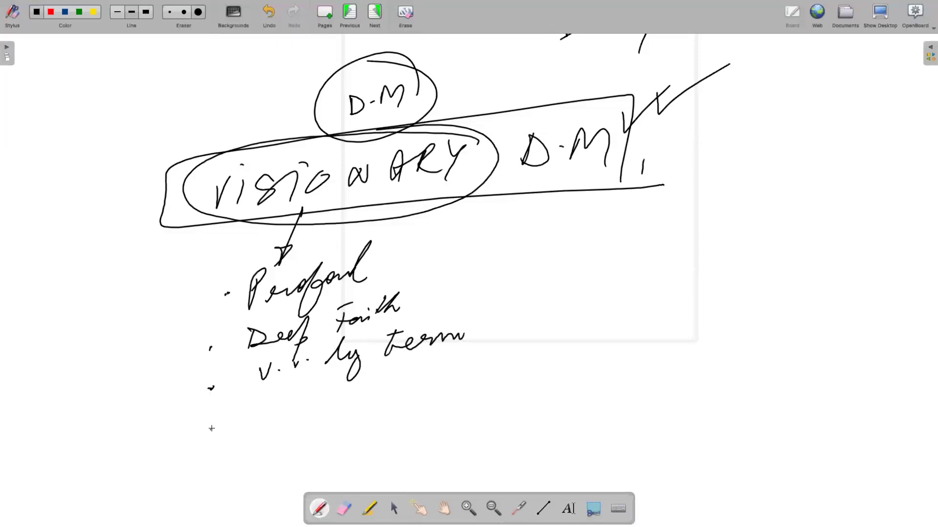
pyautogui.click(212, 430)
pyautogui.moveTo(260, 399)
pyautogui.mouseDown()
pyautogui.moveTo(344, 376)
pyautogui.moveTo(421, 375)
pyautogui.moveTo(533, 343)
pyautogui.mouseUp()
pyautogui.moveTo(426, 399)
pyautogui.mouseDown()
pyautogui.moveTo(448, 403)
pyautogui.moveTo(474, 380)
pyautogui.moveTo(550, 381)
pyautogui.mouseUp()
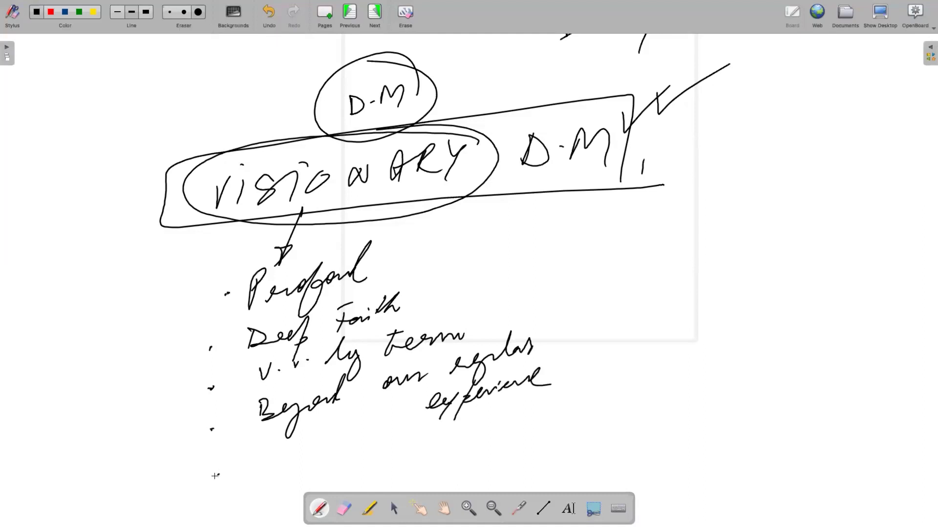
# Pan the board up and write the underlined fifth bullet ending 'unexplained logic view'
pyautogui.click(445, 508)
pyautogui.moveTo(556, 457); pyautogui.dragTo(566, 370)
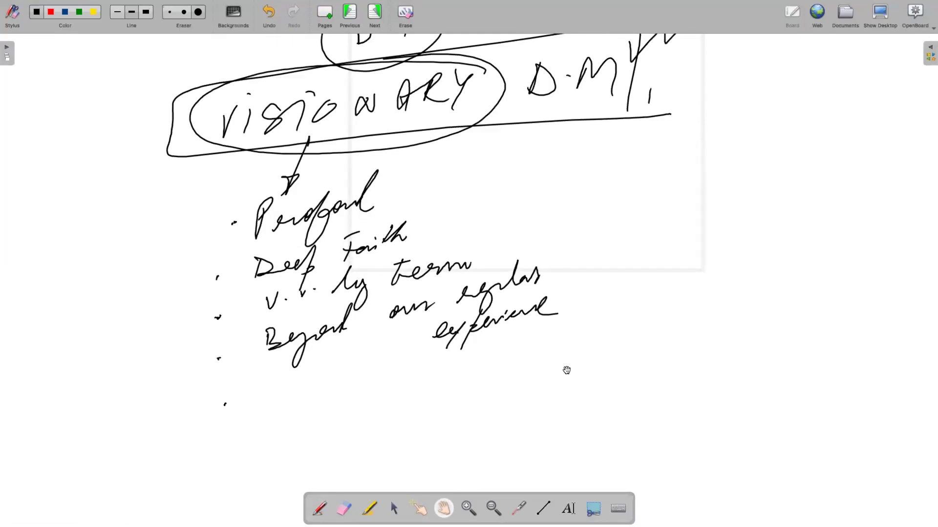
pyautogui.click(320, 509)
pyautogui.moveTo(262, 388)
pyautogui.mouseDown()
pyautogui.moveTo(320, 402)
pyautogui.moveTo(330, 427)
pyautogui.mouseUp()
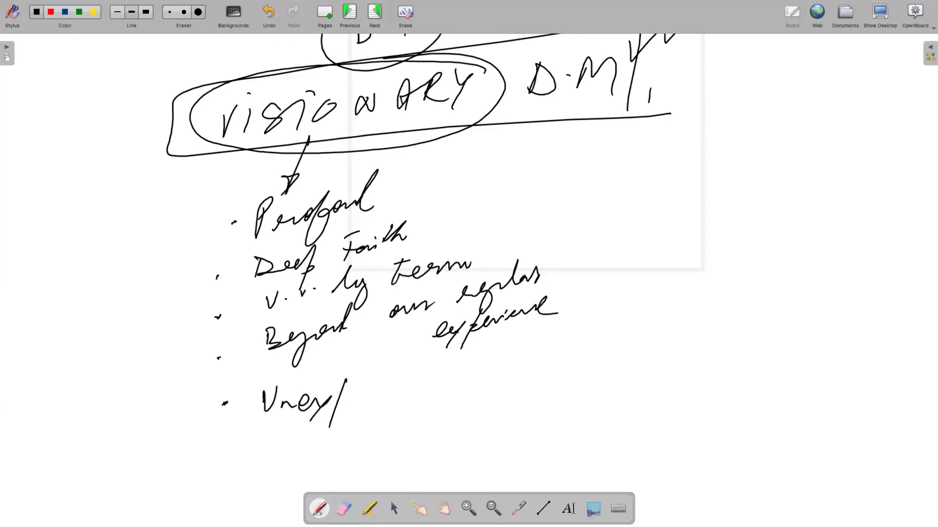
pyautogui.moveTo(337, 395); pyautogui.dragTo(430, 356)
pyautogui.moveTo(451, 353)
pyautogui.mouseDown()
pyautogui.moveTo(529, 358)
pyautogui.moveTo(613, 326)
pyautogui.mouseUp()
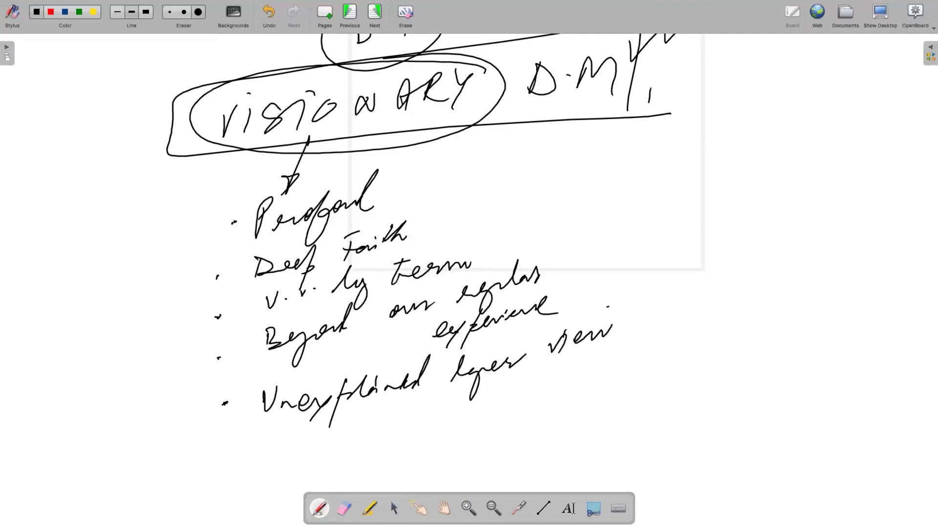
pyautogui.moveTo(563, 368); pyautogui.dragTo(612, 361)
# Enclose the list in a large ellipse, underline the first bullets, and begin 'D.M' at right
pyautogui.moveTo(543, 216); pyautogui.dragTo(664, 299)
pyautogui.moveTo(205, 253); pyautogui.dragTo(443, 193)
pyautogui.moveTo(175, 316); pyautogui.dragTo(447, 239)
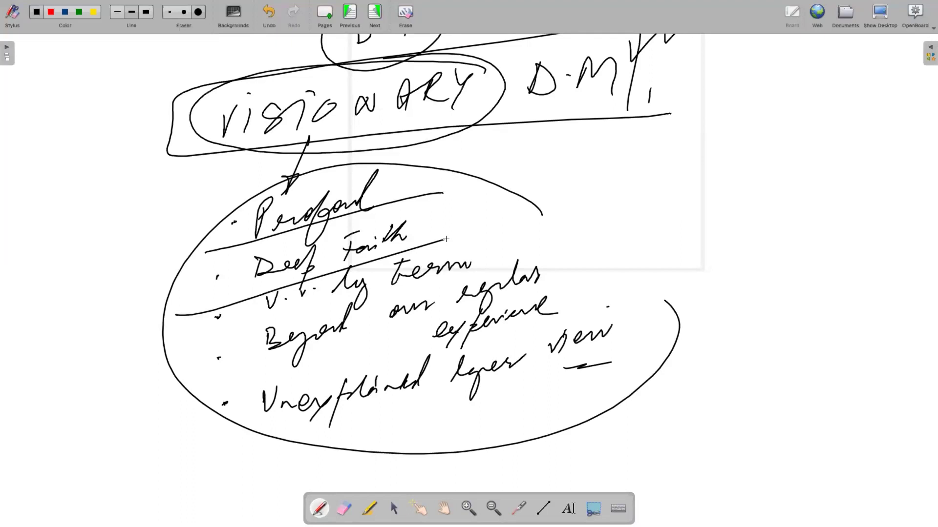
pyautogui.click(774, 139)
pyautogui.moveTo(748, 129)
pyautogui.mouseDown()
pyautogui.moveTo(750, 149)
pyautogui.moveTo(806, 126)
pyautogui.mouseUp()
# Write a D-M heading with arrowed branches to Regular, Mundane and Mechanical
pyautogui.moveTo(766, 155); pyautogui.dragTo(792, 150)
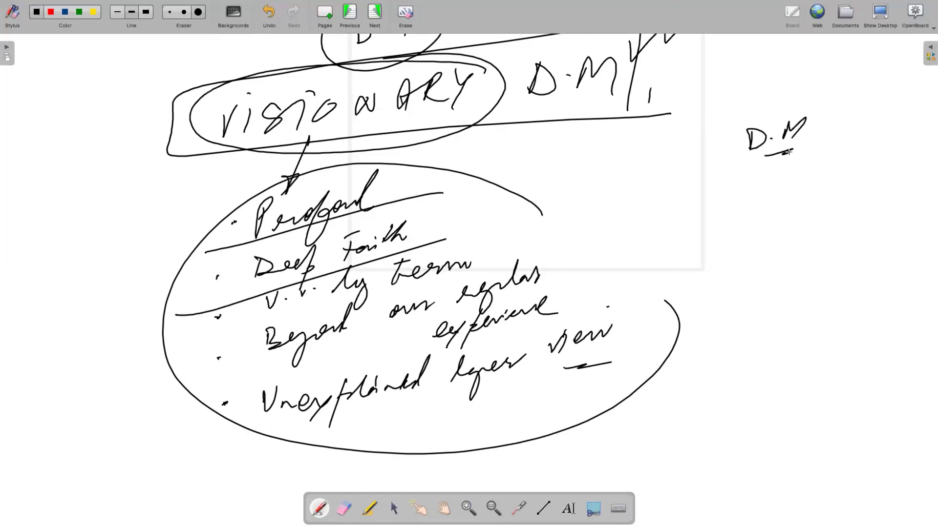
pyautogui.moveTo(339, 106)
pyautogui.mouseDown()
pyautogui.moveTo(336, 126)
pyautogui.moveTo(376, 109)
pyautogui.mouseUp()
pyautogui.moveTo(379, 117); pyautogui.dragTo(406, 117)
pyautogui.moveTo(327, 137)
pyautogui.mouseDown()
pyautogui.moveTo(425, 126)
pyautogui.moveTo(467, 160)
pyautogui.moveTo(530, 181)
pyautogui.moveTo(564, 147)
pyautogui.moveTo(595, 167)
pyautogui.mouseUp()
pyautogui.moveTo(388, 139)
pyautogui.mouseDown()
pyautogui.moveTo(463, 196)
pyautogui.moveTo(536, 207)
pyautogui.moveTo(561, 202)
pyautogui.moveTo(583, 179)
pyautogui.moveTo(605, 204)
pyautogui.moveTo(638, 209)
pyautogui.moveTo(484, 245)
pyautogui.moveTo(496, 248)
pyautogui.mouseUp()
pyautogui.moveTo(462, 191); pyautogui.dragTo(460, 206)
pyautogui.moveTo(528, 246)
pyautogui.mouseDown()
pyautogui.moveTo(550, 225)
pyautogui.moveTo(562, 242)
pyautogui.moveTo(606, 215)
pyautogui.moveTo(617, 232)
pyautogui.moveTo(660, 227)
pyautogui.moveTo(672, 213)
pyautogui.mouseUp()
# Add a 'Data…' branch, circle the four words, and label the group logic
pyautogui.moveTo(380, 132)
pyautogui.mouseDown()
pyautogui.moveTo(485, 281)
pyautogui.moveTo(511, 287)
pyautogui.moveTo(494, 307)
pyautogui.mouseUp()
pyautogui.moveTo(547, 277)
pyautogui.mouseDown()
pyautogui.moveTo(596, 284)
pyautogui.moveTo(613, 275)
pyautogui.mouseUp()
pyautogui.click(620, 269)
pyautogui.click(634, 269)
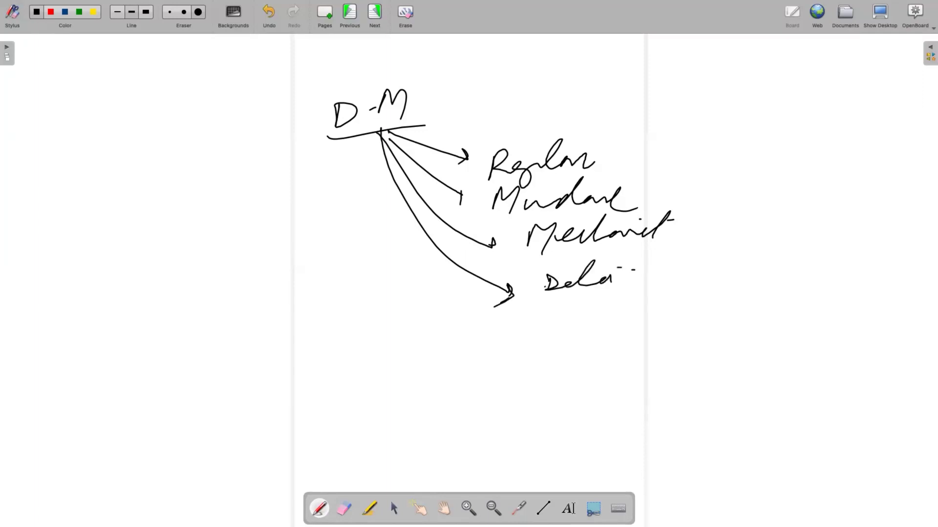
pyautogui.moveTo(714, 193); pyautogui.dragTo(708, 227)
pyautogui.moveTo(575, 274); pyautogui.dragTo(599, 268)
pyautogui.moveTo(693, 199)
pyautogui.mouseDown()
pyautogui.moveTo(767, 206)
pyautogui.moveTo(790, 188)
pyautogui.moveTo(828, 183)
pyautogui.moveTo(830, 212)
pyautogui.mouseUp()
pyautogui.moveTo(887, 176); pyautogui.dragTo(863, 187)
# Branch left from D-M to an underlined, circled 'Vision'
pyautogui.moveTo(370, 143)
pyautogui.mouseDown()
pyautogui.moveTo(233, 221)
pyautogui.moveTo(259, 230)
pyautogui.mouseUp()
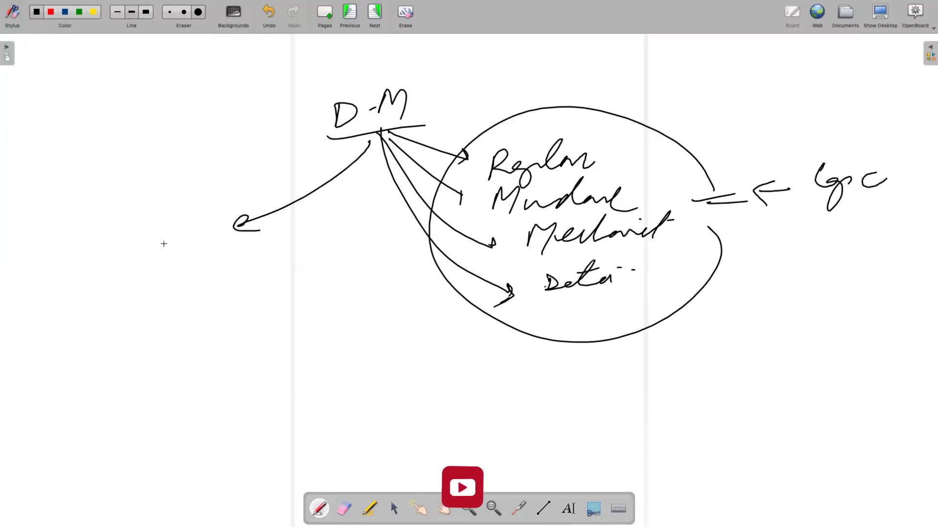
pyautogui.moveTo(162, 240); pyautogui.dragTo(182, 233)
pyautogui.moveTo(188, 245)
pyautogui.mouseDown()
pyautogui.moveTo(189, 262)
pyautogui.moveTo(222, 250)
pyautogui.moveTo(253, 273)
pyautogui.mouseUp()
pyautogui.click(228, 217)
pyautogui.moveTo(170, 283); pyautogui.dragTo(253, 277)
pyautogui.moveTo(280, 220)
pyautogui.mouseDown()
pyautogui.moveTo(243, 317)
pyautogui.moveTo(276, 259)
pyautogui.mouseUp()
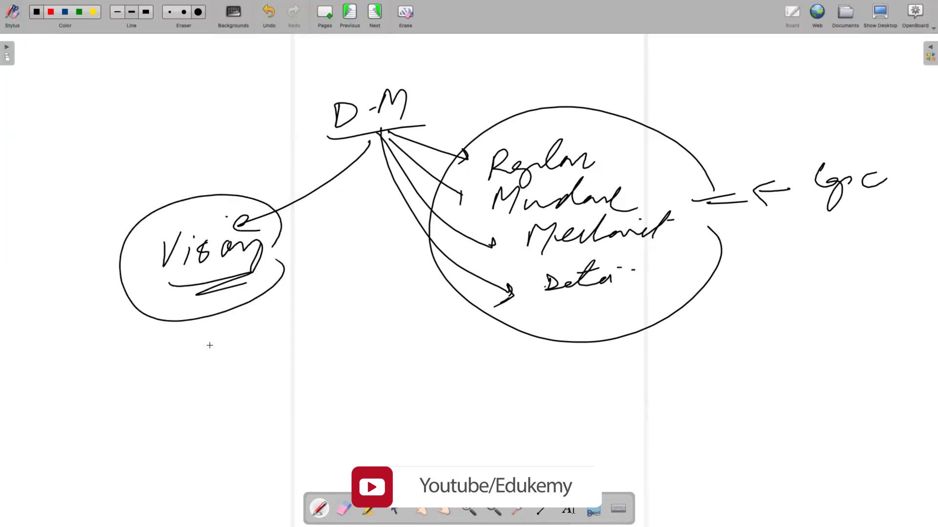
# Draw a line down from Vision to a circled 'Intuition'
pyautogui.moveTo(215, 321); pyautogui.dragTo(198, 397)
pyautogui.moveTo(192, 368); pyautogui.dragTo(208, 365)
pyautogui.moveTo(187, 405); pyautogui.dragTo(319, 366)
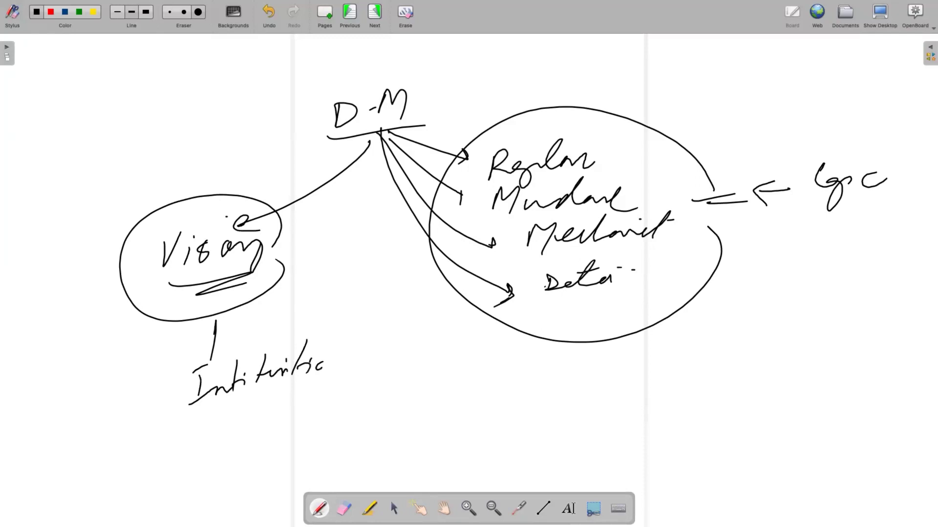
pyautogui.moveTo(235, 307); pyautogui.dragTo(384, 343)
pyautogui.click(443, 508)
# Pan up and write the arrowed note 'AI takes over H. DM', circling AI
pyautogui.moveTo(619, 453); pyautogui.dragTo(626, 366)
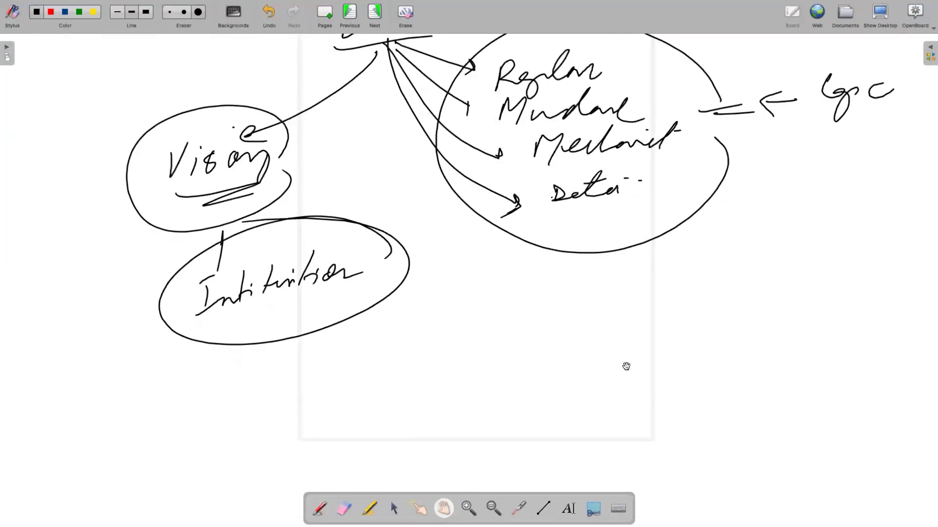
pyautogui.click(318, 509)
pyautogui.moveTo(143, 412); pyautogui.dragTo(193, 402)
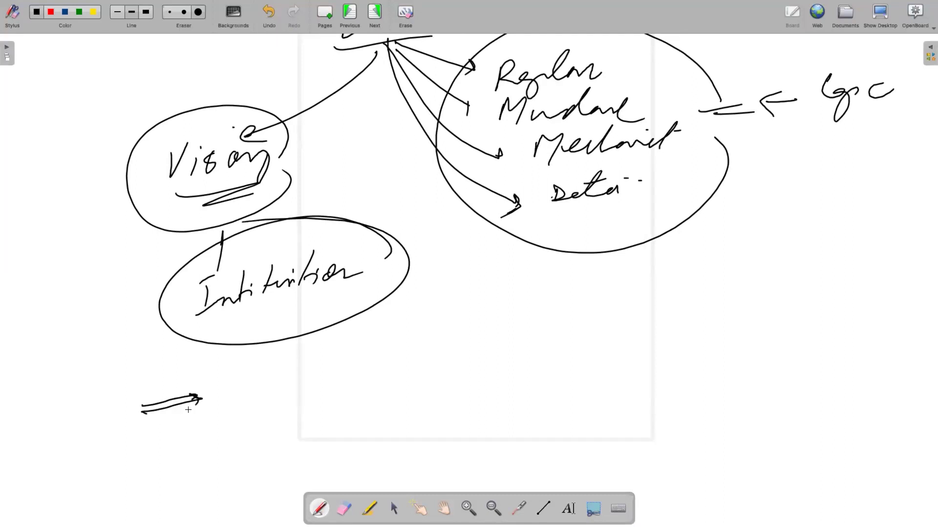
pyautogui.moveTo(251, 400)
pyautogui.mouseDown()
pyautogui.moveTo(283, 383)
pyautogui.moveTo(295, 396)
pyautogui.mouseUp()
pyautogui.moveTo(338, 356)
pyautogui.mouseDown()
pyautogui.moveTo(357, 371)
pyautogui.moveTo(387, 376)
pyautogui.moveTo(377, 393)
pyautogui.mouseUp()
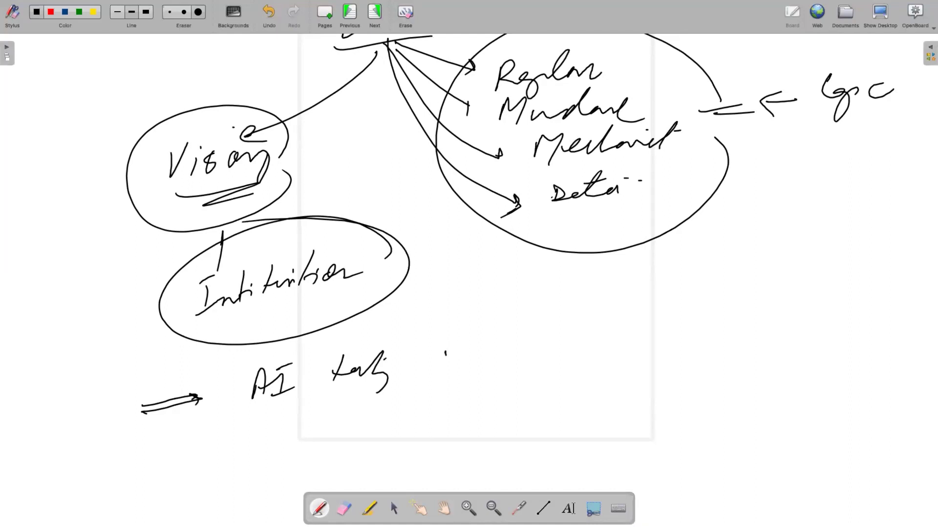
pyautogui.moveTo(442, 359); pyautogui.dragTo(506, 358)
pyautogui.moveTo(559, 315); pyautogui.dragTo(579, 336)
pyautogui.click(641, 319)
pyautogui.moveTo(632, 317)
pyautogui.mouseDown()
pyautogui.moveTo(637, 337)
pyautogui.moveTo(666, 316)
pyautogui.moveTo(689, 346)
pyautogui.mouseUp()
pyautogui.click(260, 391)
pyautogui.moveTo(279, 347); pyautogui.dragTo(296, 362)
# Add a second arrowed note below it beginning 'Mc cannot'
pyautogui.moveTo(189, 456); pyautogui.dragTo(223, 442)
pyautogui.moveTo(210, 438); pyautogui.dragTo(204, 464)
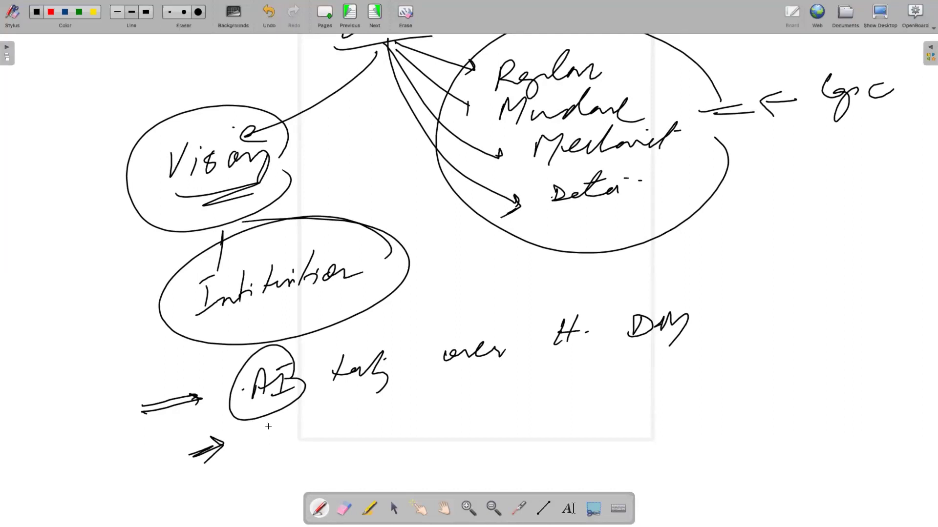
pyautogui.moveTo(268, 427)
pyautogui.mouseDown()
pyautogui.moveTo(293, 458)
pyautogui.moveTo(316, 442)
pyautogui.mouseUp()
pyautogui.moveTo(369, 425)
pyautogui.mouseDown()
pyautogui.moveTo(456, 400)
pyautogui.moveTo(517, 404)
pyautogui.moveTo(542, 393)
pyautogui.moveTo(550, 413)
pyautogui.mouseUp()
pyautogui.moveTo(582, 379)
pyautogui.mouseDown()
pyautogui.moveTo(630, 356)
pyautogui.moveTo(696, 359)
pyautogui.moveTo(762, 330)
pyautogui.moveTo(765, 347)
pyautogui.moveTo(813, 322)
pyautogui.moveTo(859, 326)
pyautogui.mouseUp()
pyautogui.scroll(-3, 843, 330)
pyautogui.moveTo(203, 444)
pyautogui.mouseDown()
pyautogui.moveTo(245, 431)
pyautogui.moveTo(218, 471)
pyautogui.mouseUp()
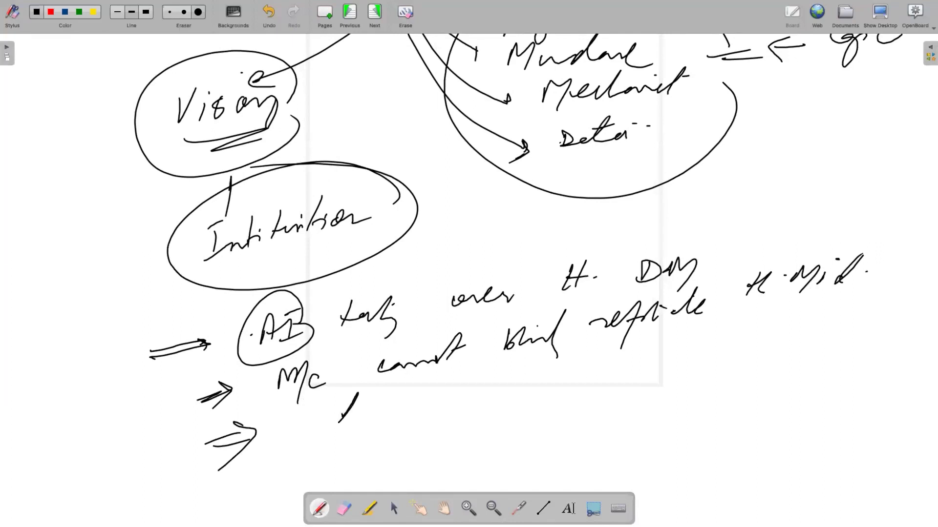
# Write 'Leader → Vs Manager' and circle both Leader and Manager
pyautogui.moveTo(359, 393); pyautogui.dragTo(456, 405)
pyautogui.click(460, 406)
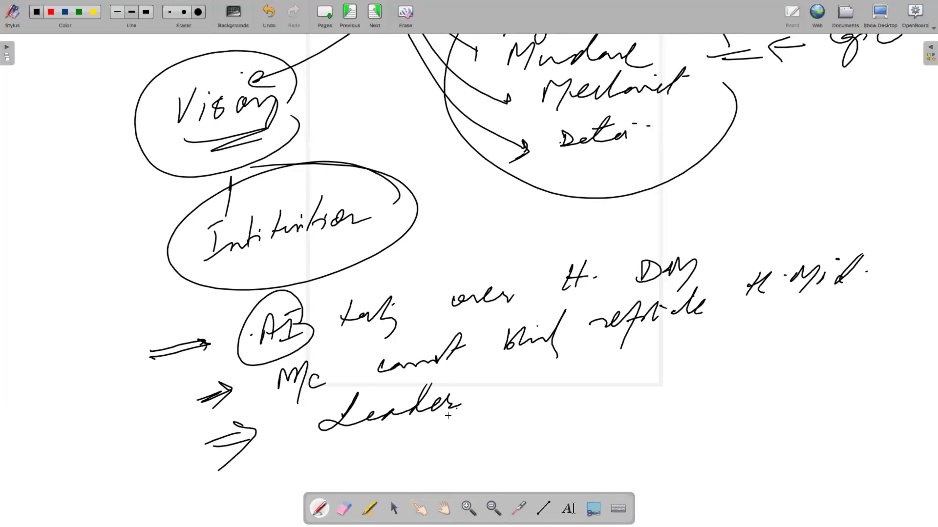
pyautogui.moveTo(494, 398); pyautogui.dragTo(537, 402)
pyautogui.moveTo(581, 387); pyautogui.dragTo(612, 396)
pyautogui.moveTo(674, 358)
pyautogui.mouseDown()
pyautogui.moveTo(685, 379)
pyautogui.moveTo(721, 394)
pyautogui.moveTo(757, 372)
pyautogui.mouseUp()
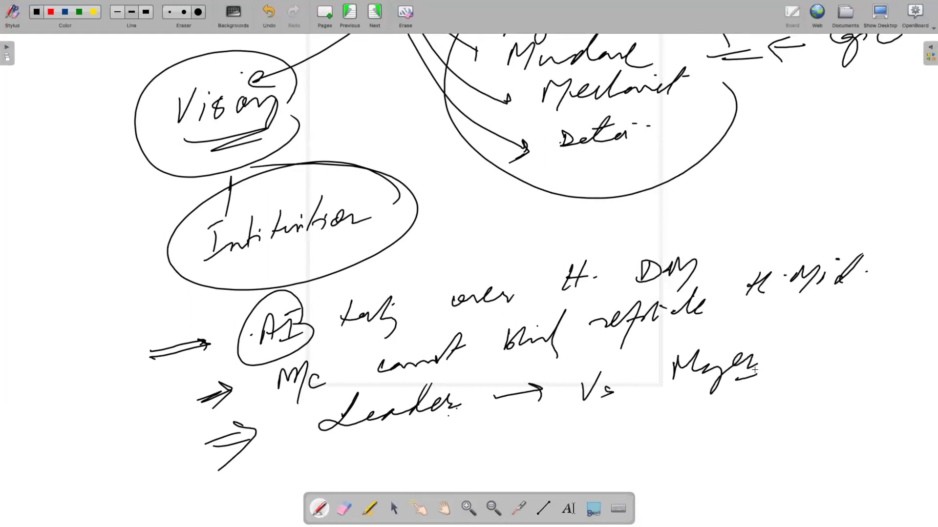
pyautogui.moveTo(419, 429); pyautogui.dragTo(325, 440)
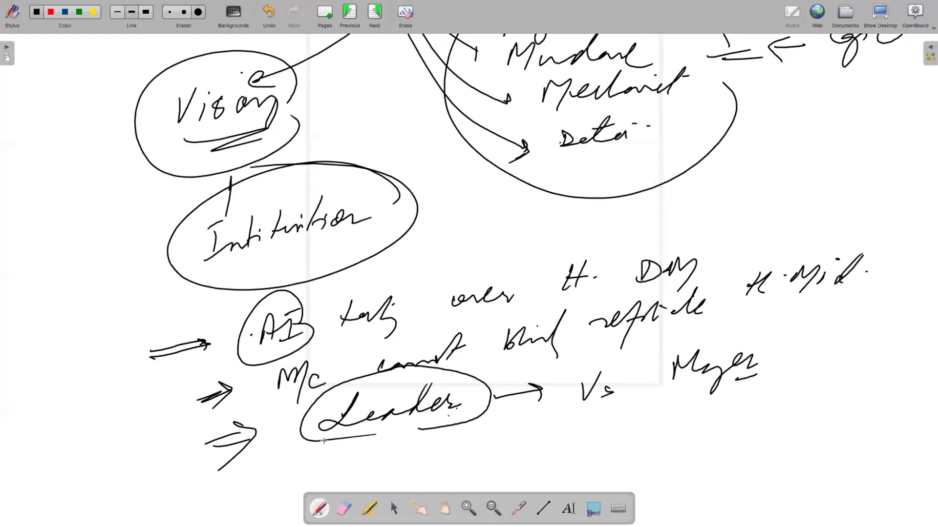
pyautogui.moveTo(775, 351); pyautogui.dragTo(748, 313)
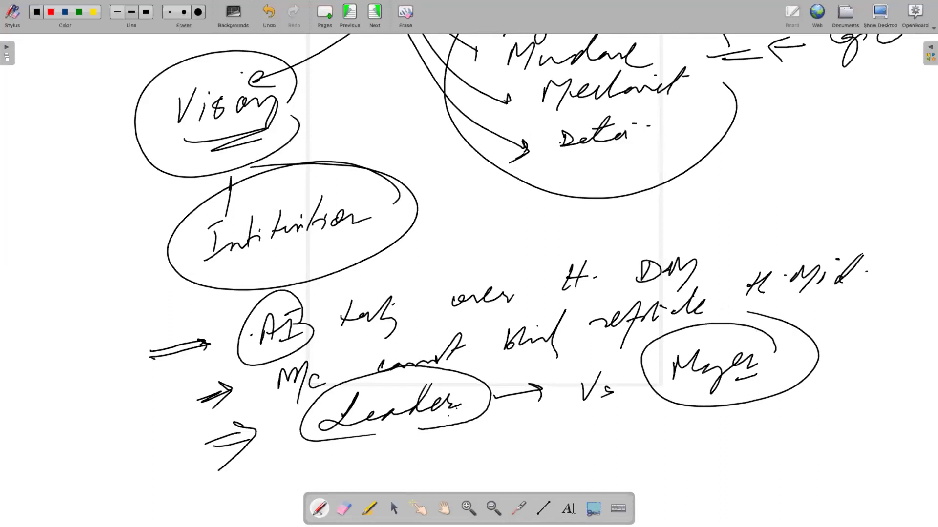
pyautogui.moveTo(381, 440); pyautogui.dragTo(402, 441)
pyautogui.click(444, 509)
pyautogui.scroll(-2, 618, 433)
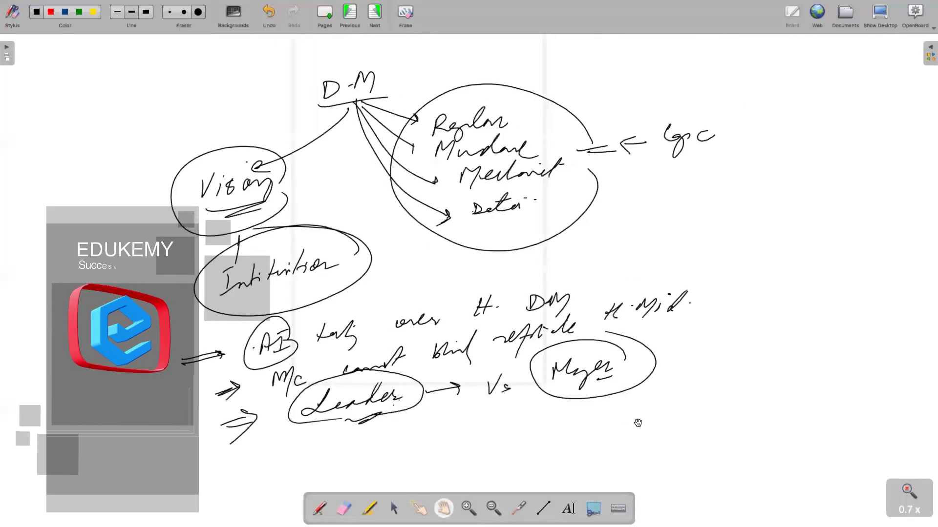
# Frame the lower notes in a box, cross it with a line, and re-circle AI, Mc, Leader, Manager
pyautogui.click(319, 509)
pyautogui.moveTo(200, 473)
pyautogui.mouseDown()
pyautogui.moveTo(769, 387)
pyautogui.moveTo(172, 483)
pyautogui.mouseUp()
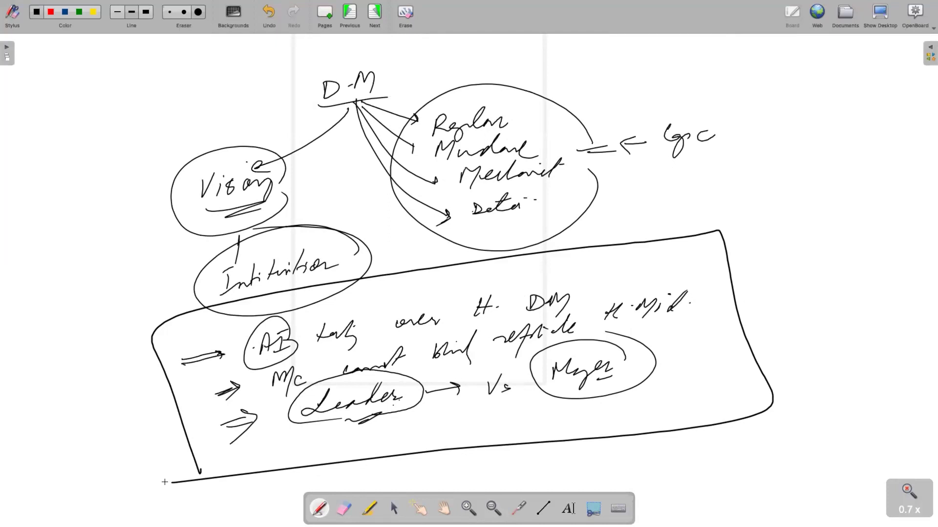
pyautogui.moveTo(279, 315); pyautogui.dragTo(318, 370)
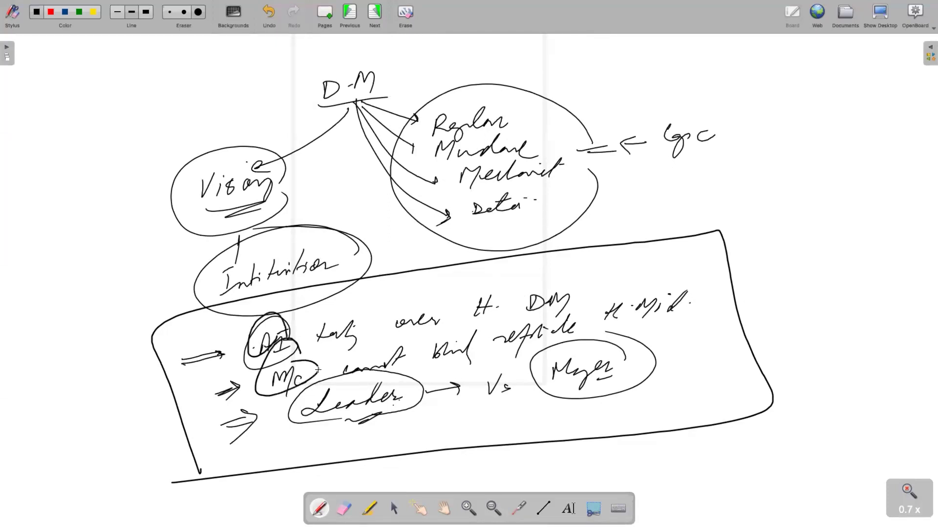
pyautogui.moveTo(125, 424); pyautogui.dragTo(774, 323)
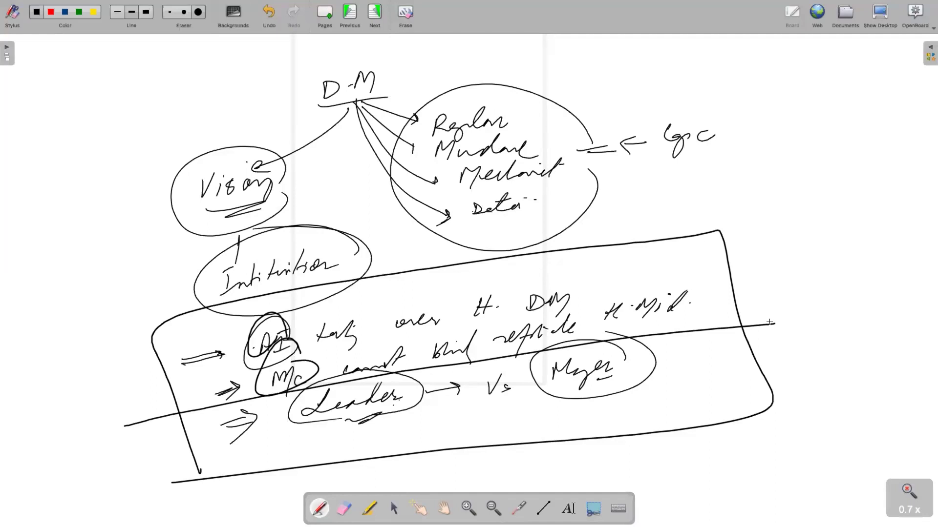
pyautogui.moveTo(412, 378); pyautogui.dragTo(420, 386)
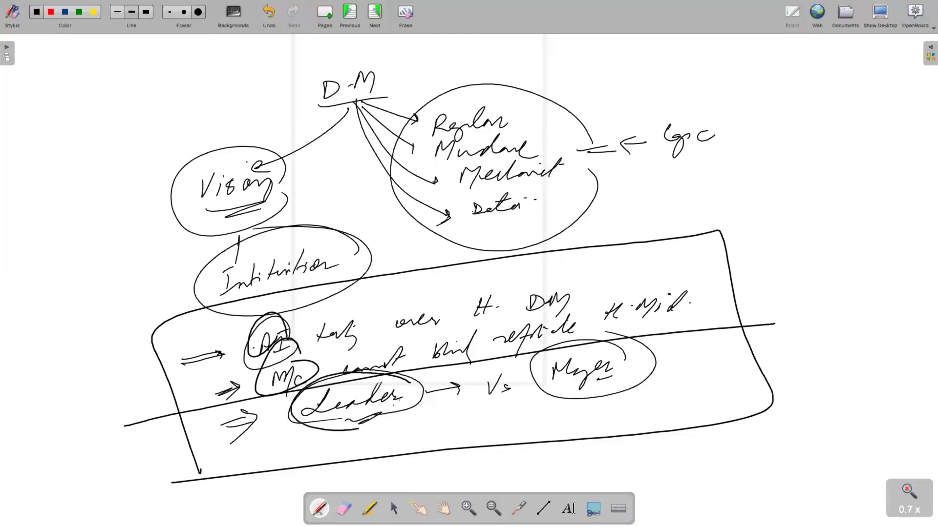
pyautogui.moveTo(642, 369)
pyautogui.mouseDown()
pyautogui.moveTo(518, 388)
pyautogui.moveTo(622, 345)
pyautogui.mouseUp()
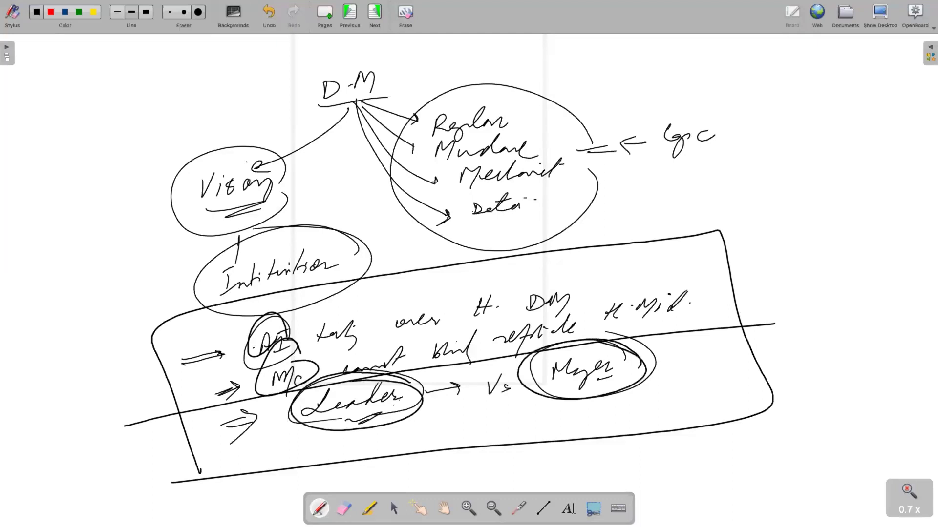